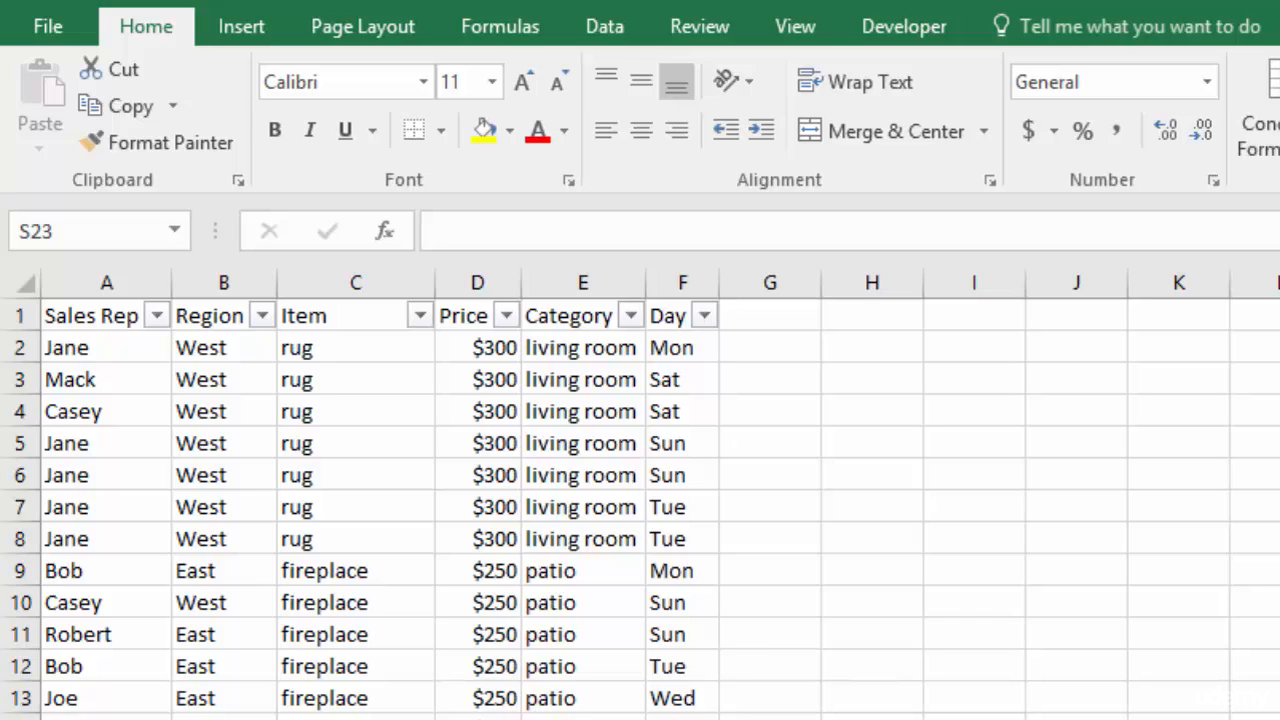
click(1279, 719)
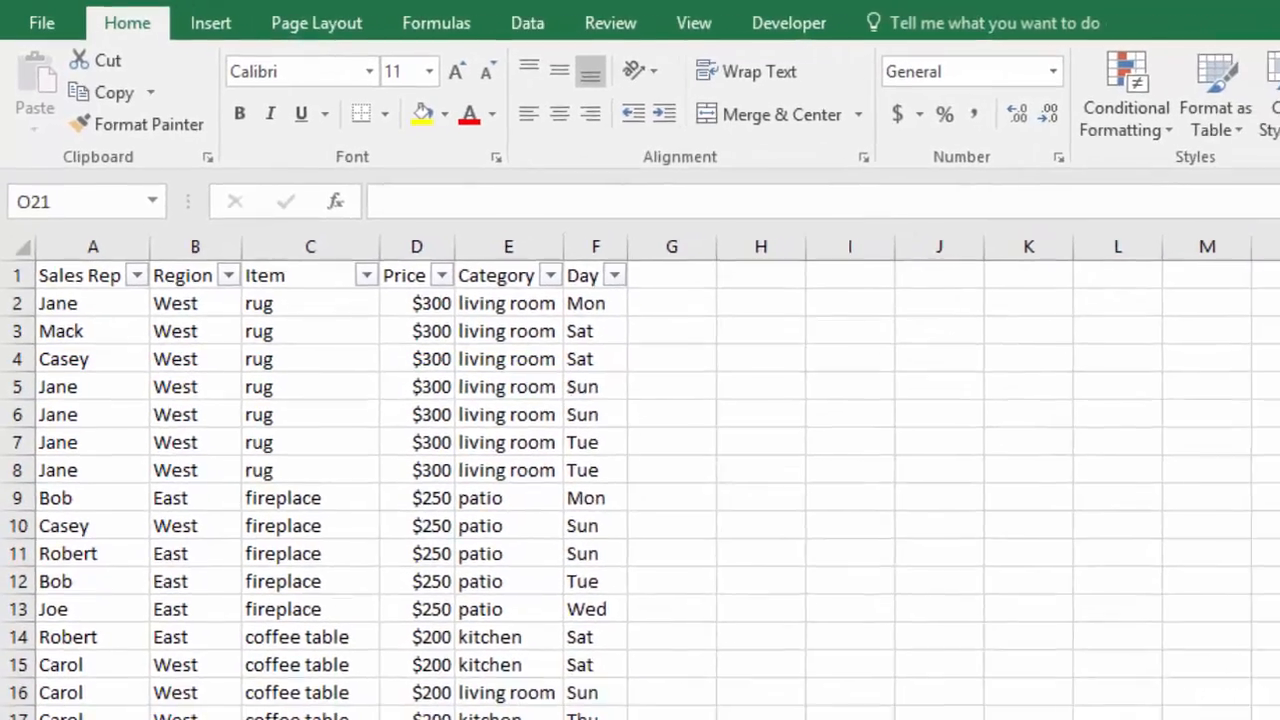
click(1279, 719)
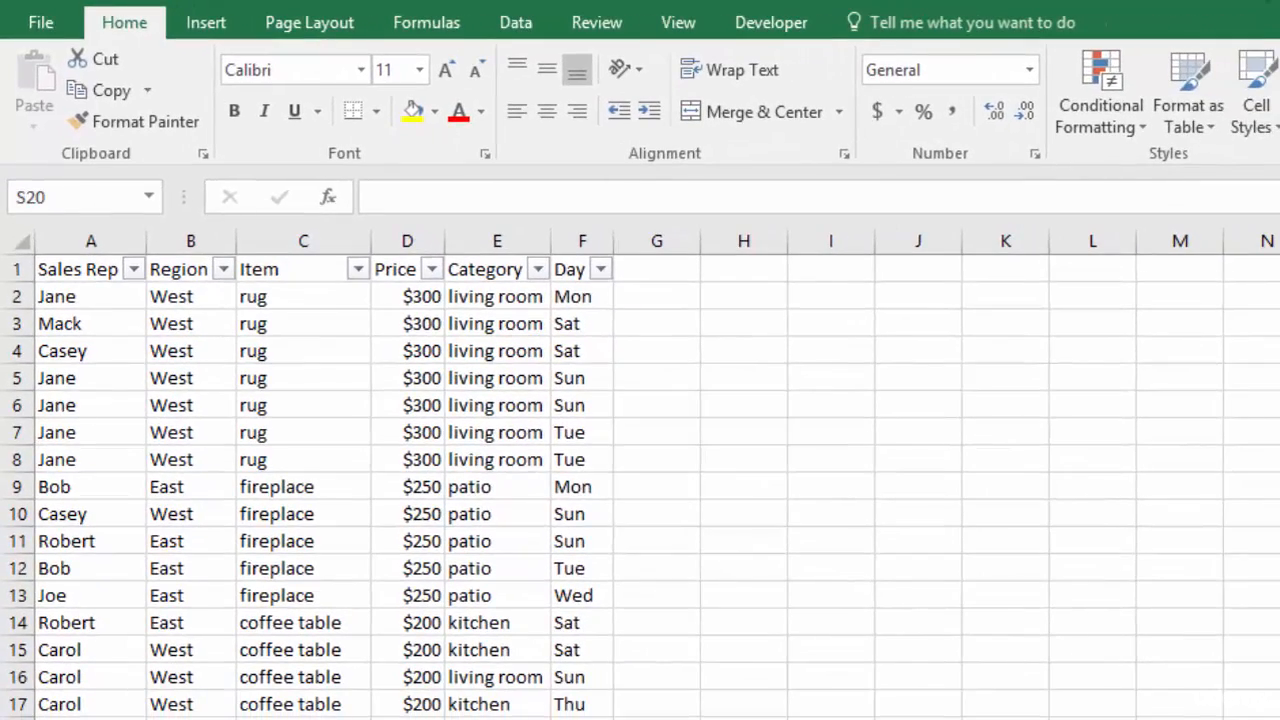
scroll(10, 651, down, 16)
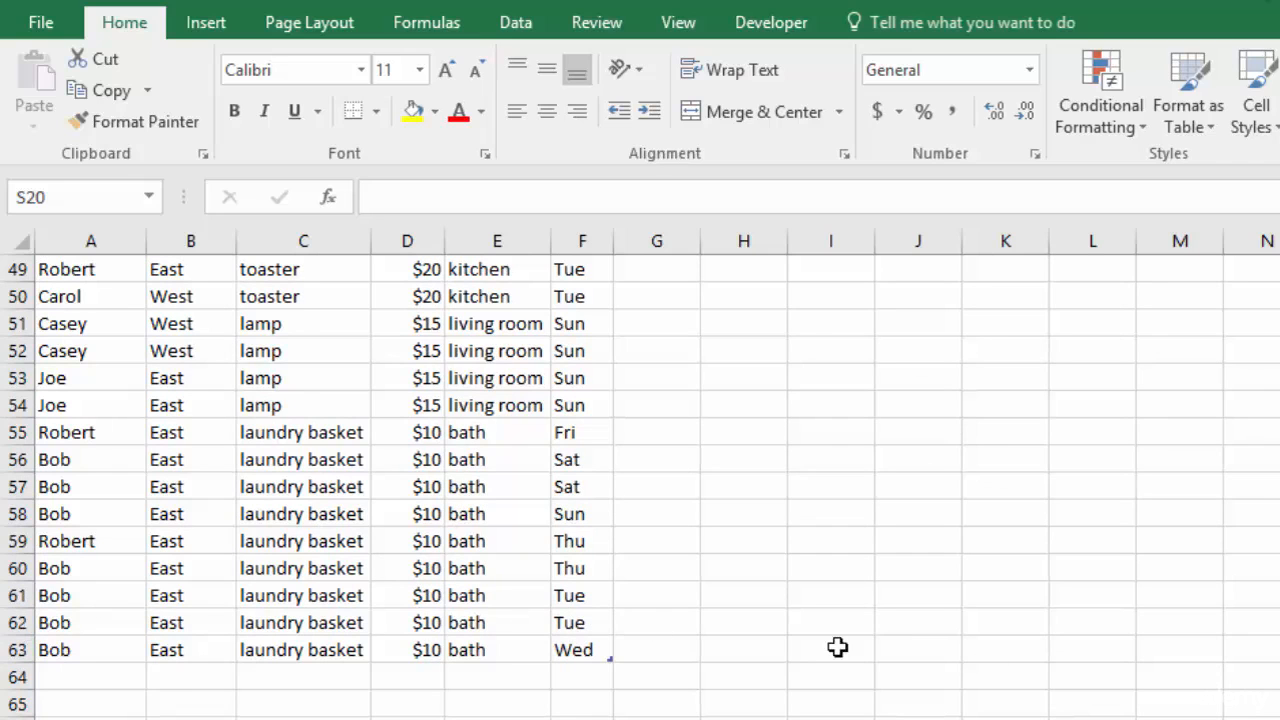
scroll(1140, 671, up, 16)
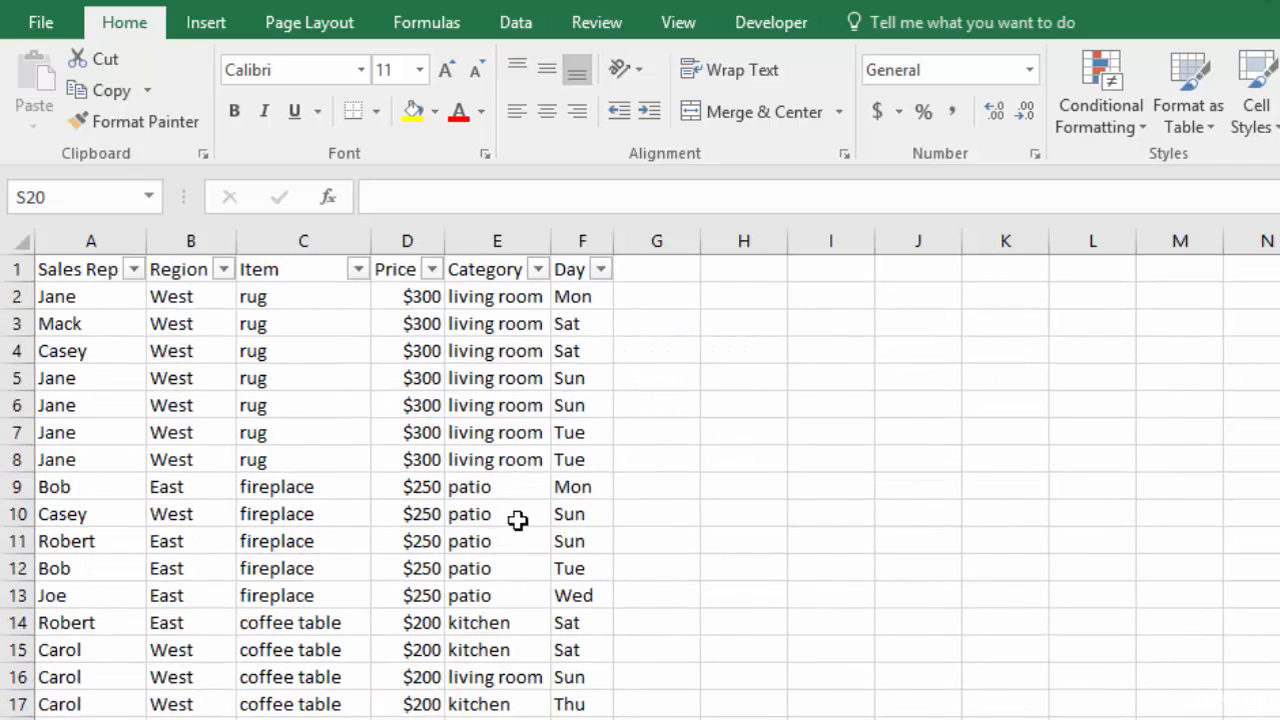
Insert a PivotTable based on the SalesReps table, placed on a new worksheet.
click(277, 567)
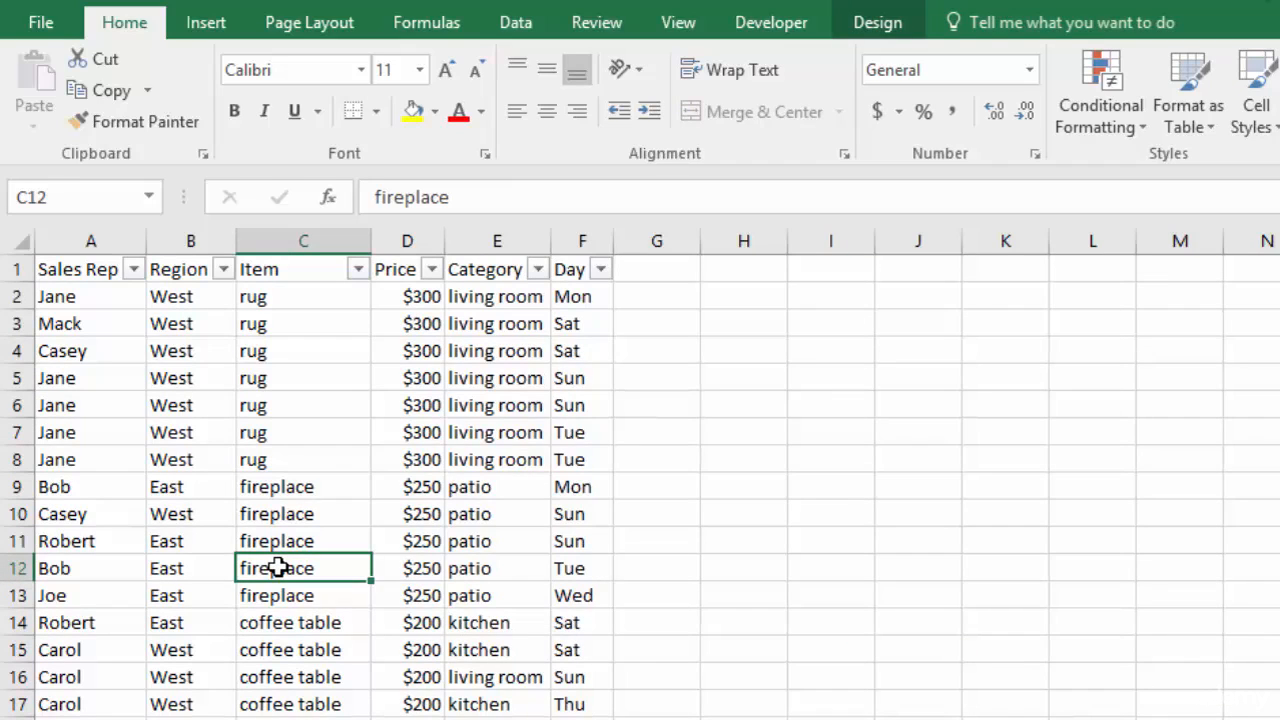
click(208, 24)
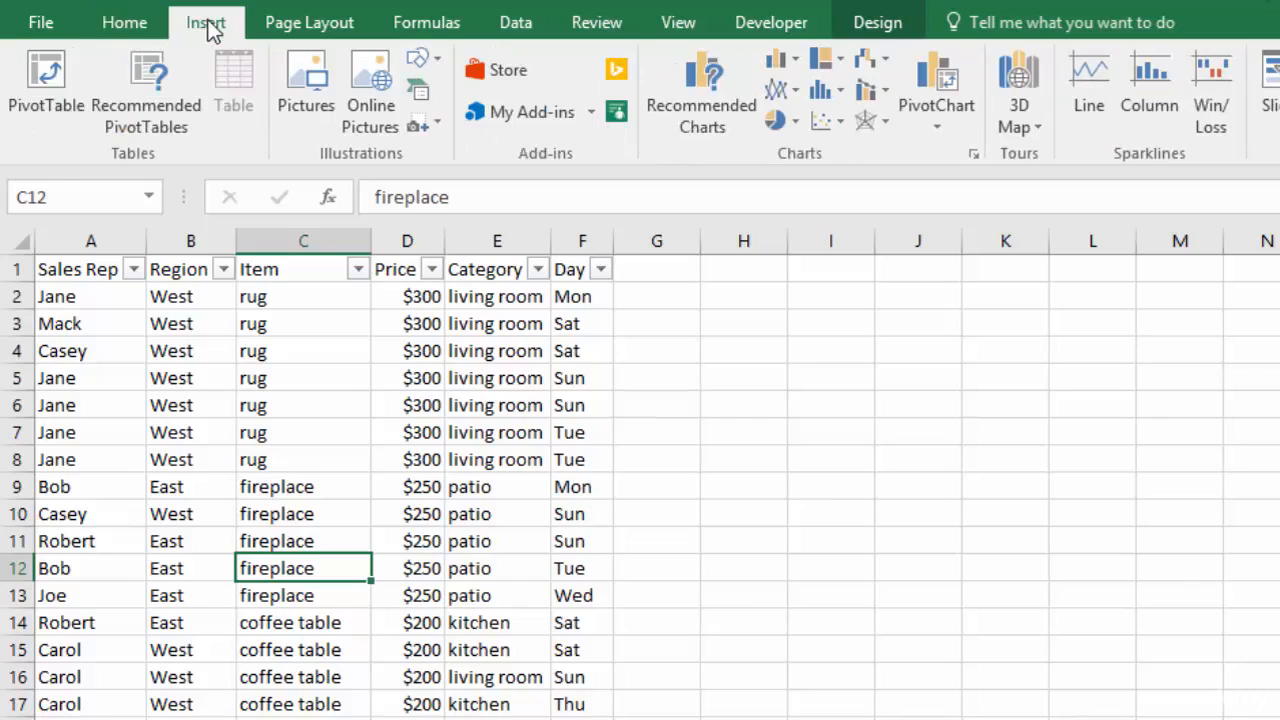
click(44, 82)
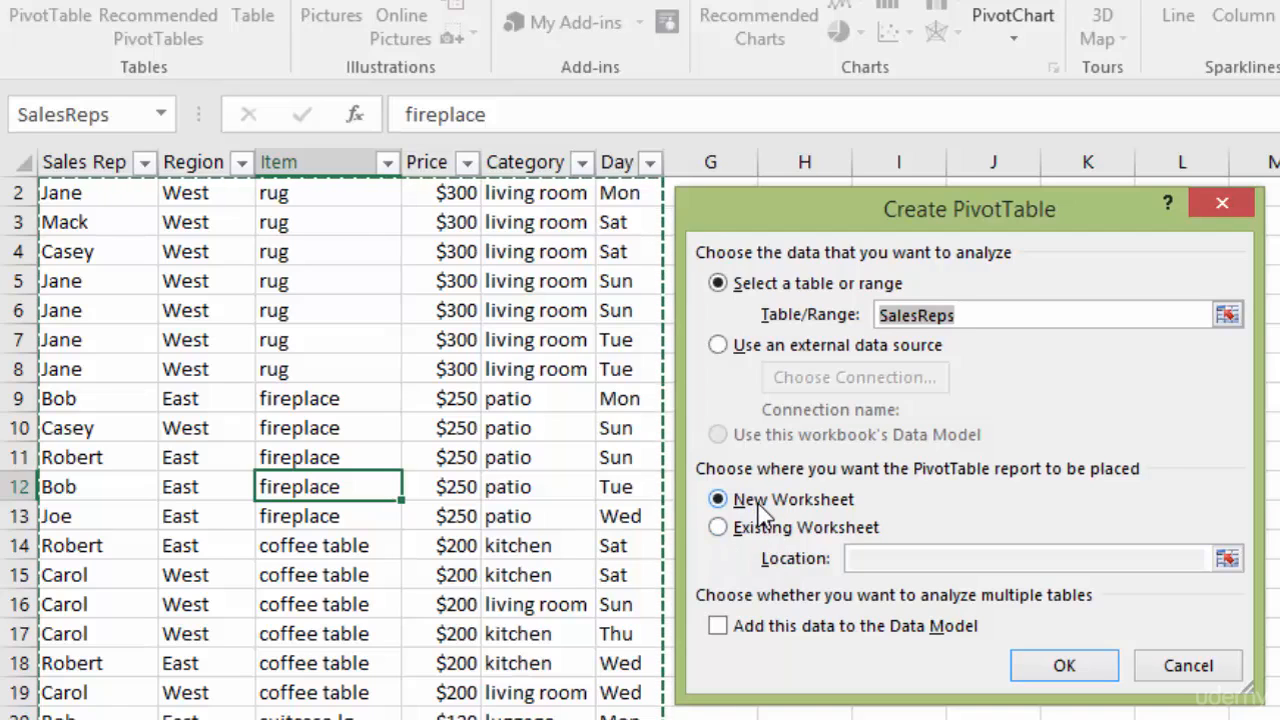
click(1068, 670)
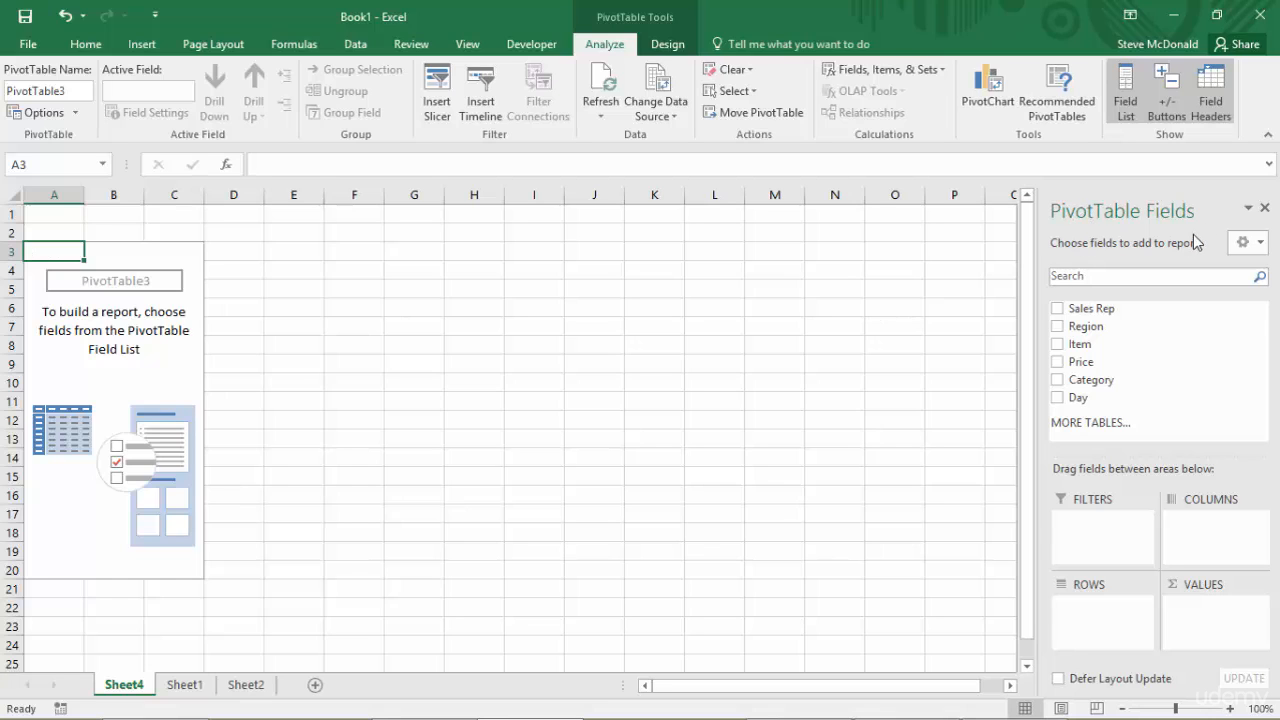
Add the Day field to the Values area of the empty PivotTable.
click(317, 299)
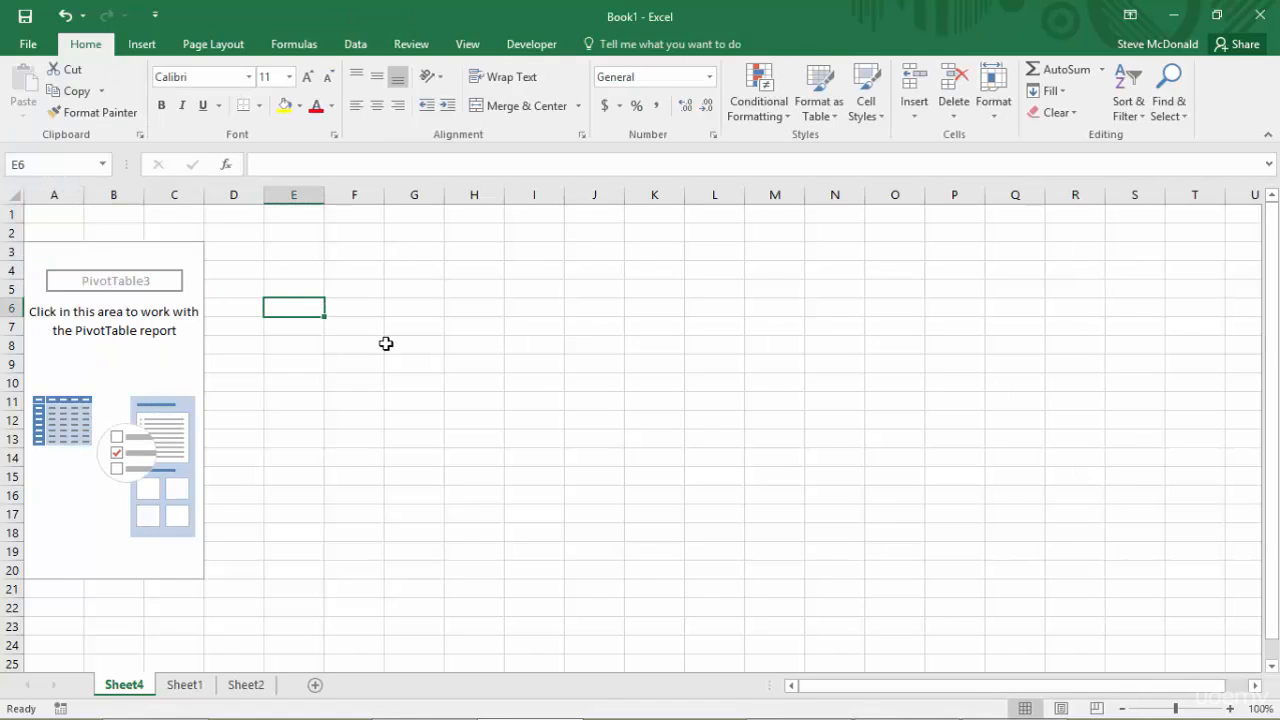
click(45, 257)
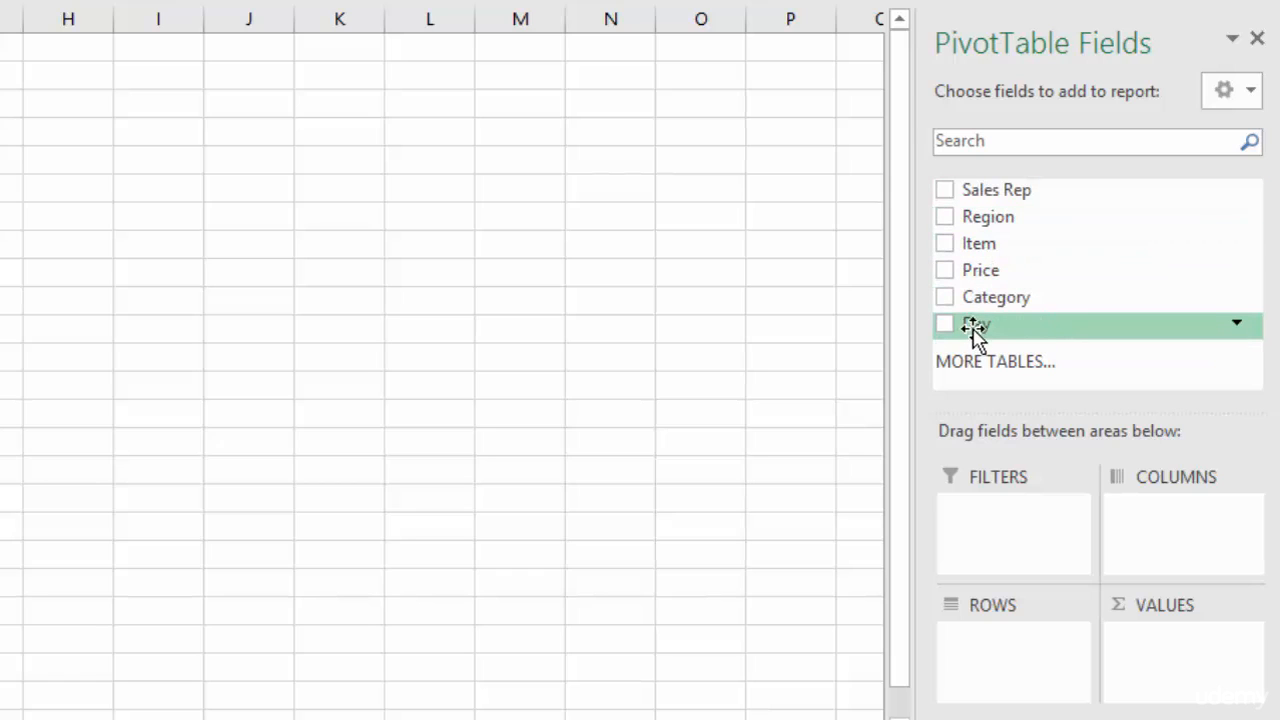
drag(1020, 330, 1163, 533)
drag(1179, 659, 0, 361)
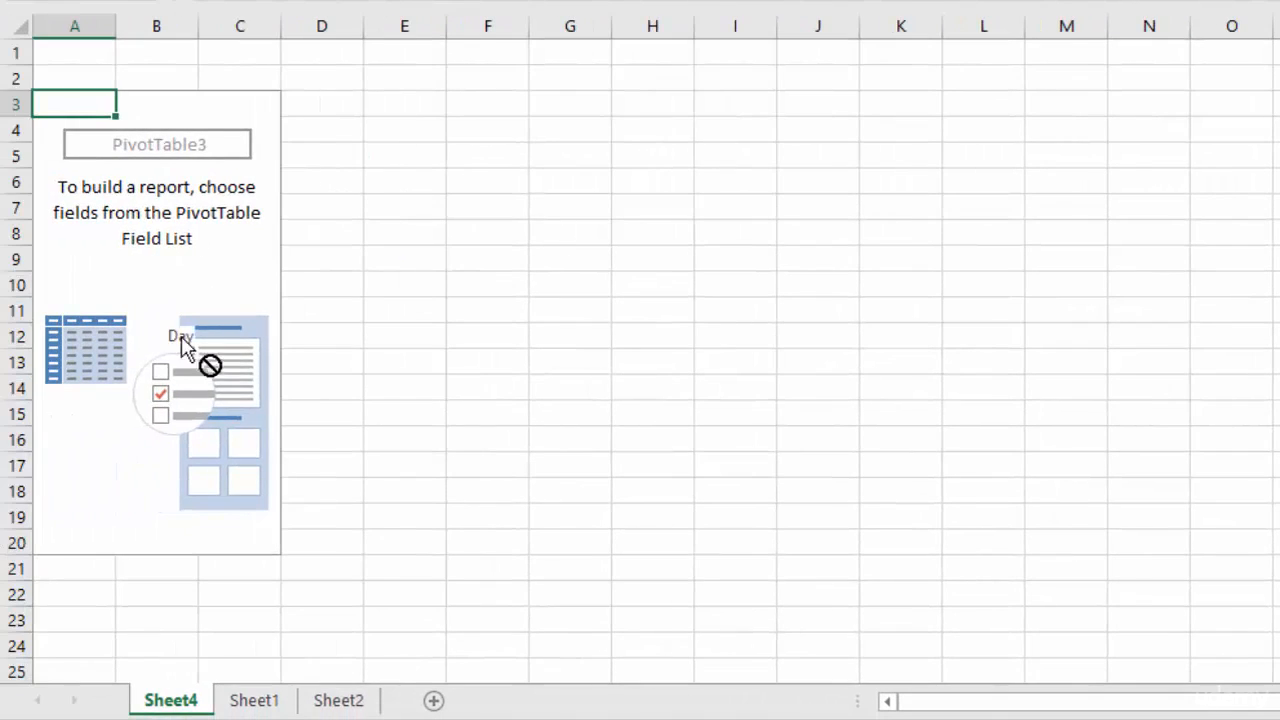
drag(182, 338, 132, 303)
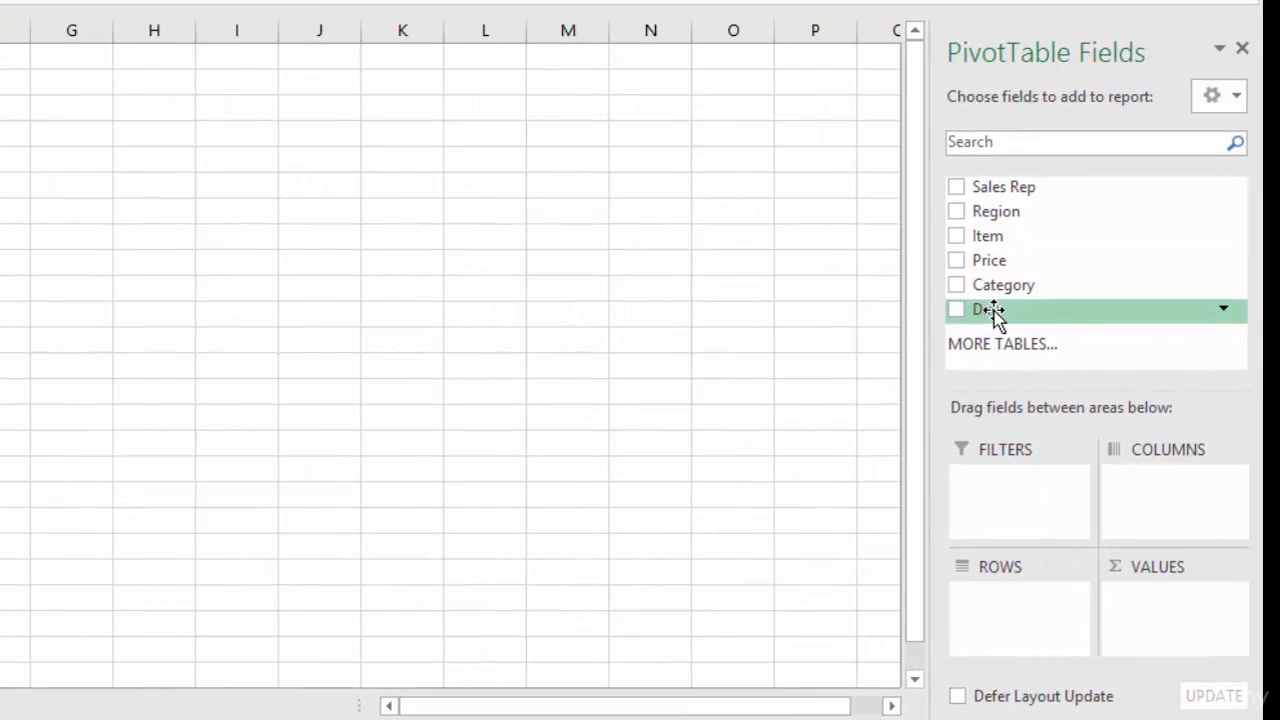
drag(994, 311, 1155, 604)
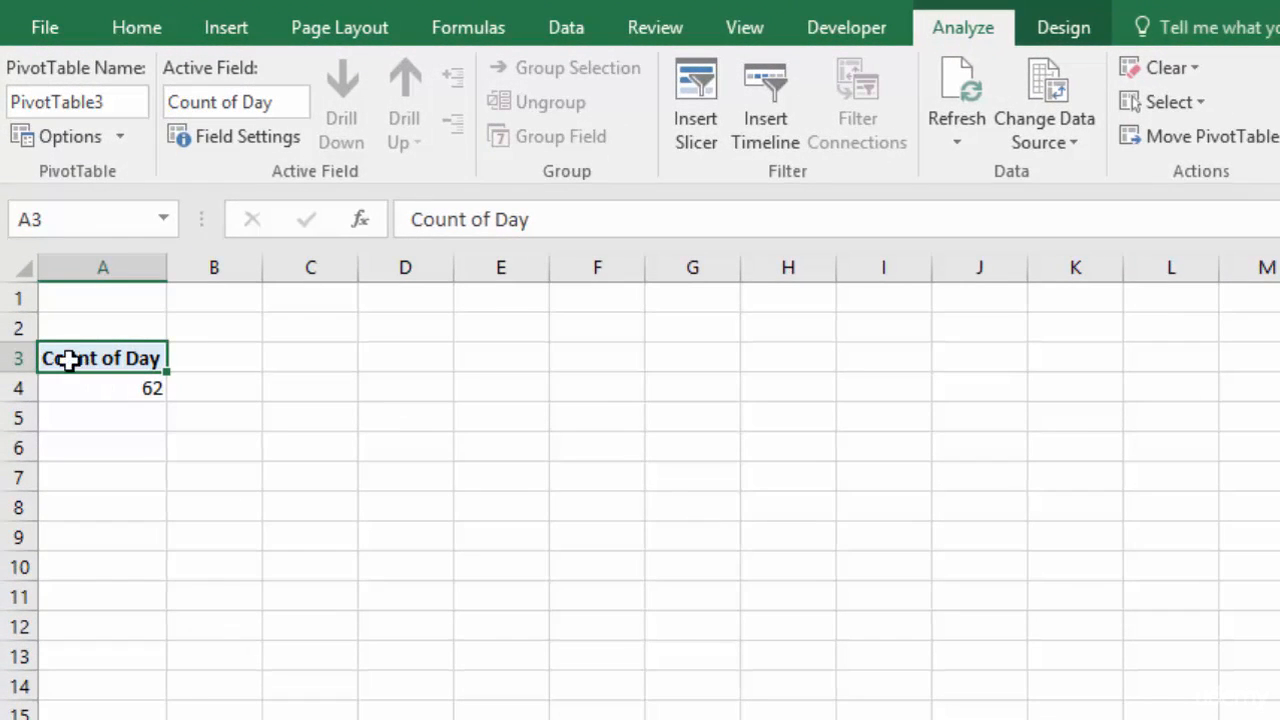
Compare the day count with the rows of the source sales table, and remove Day from the Values area.
mouse_move(63, 376)
key(ctrl+Page_Down)
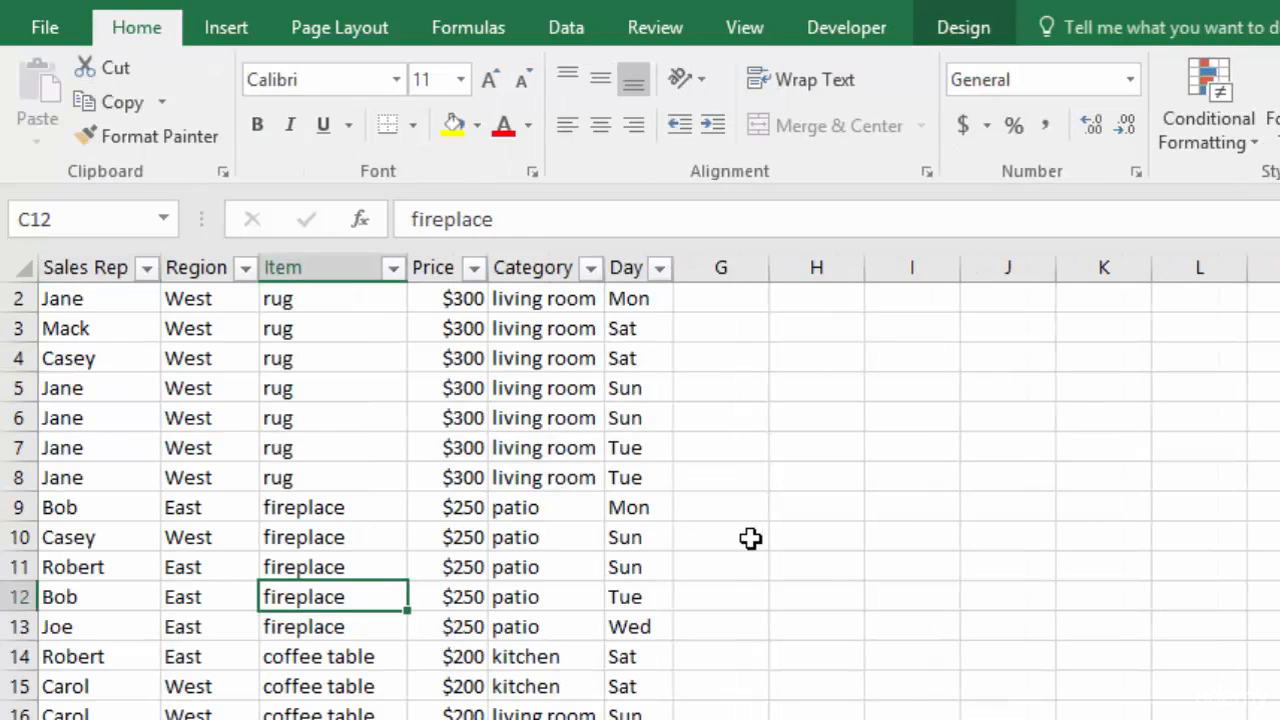
scroll(724, 537, down, 5)
scroll(724, 537, down, 13)
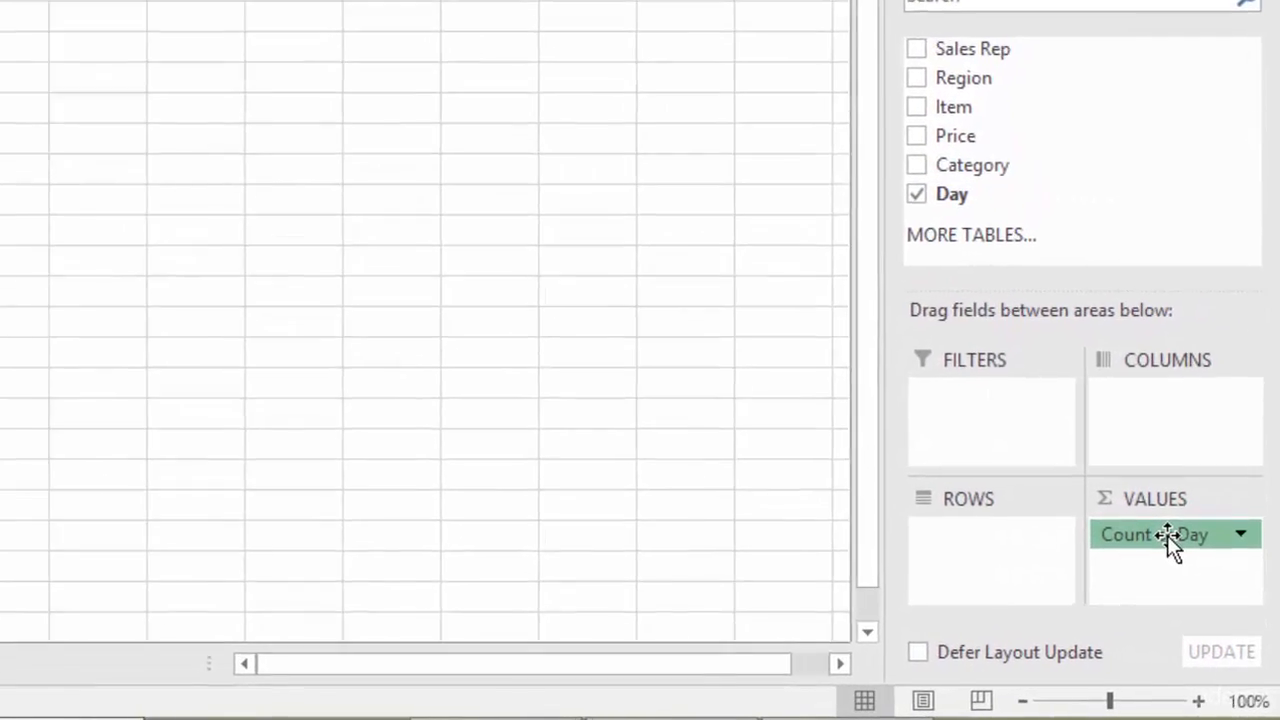
drag(1167, 535, 684, 380)
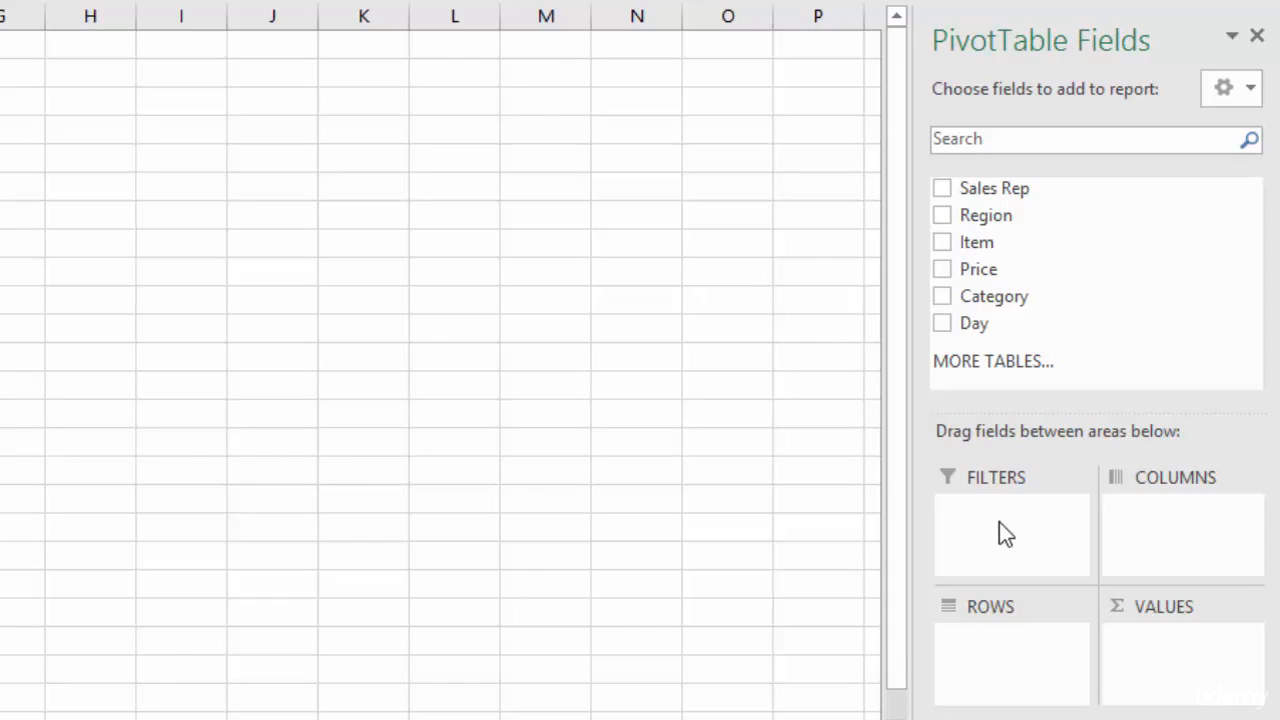
Add the Region field as a report filter and look at its filter choices.
drag(994, 214, 978, 522)
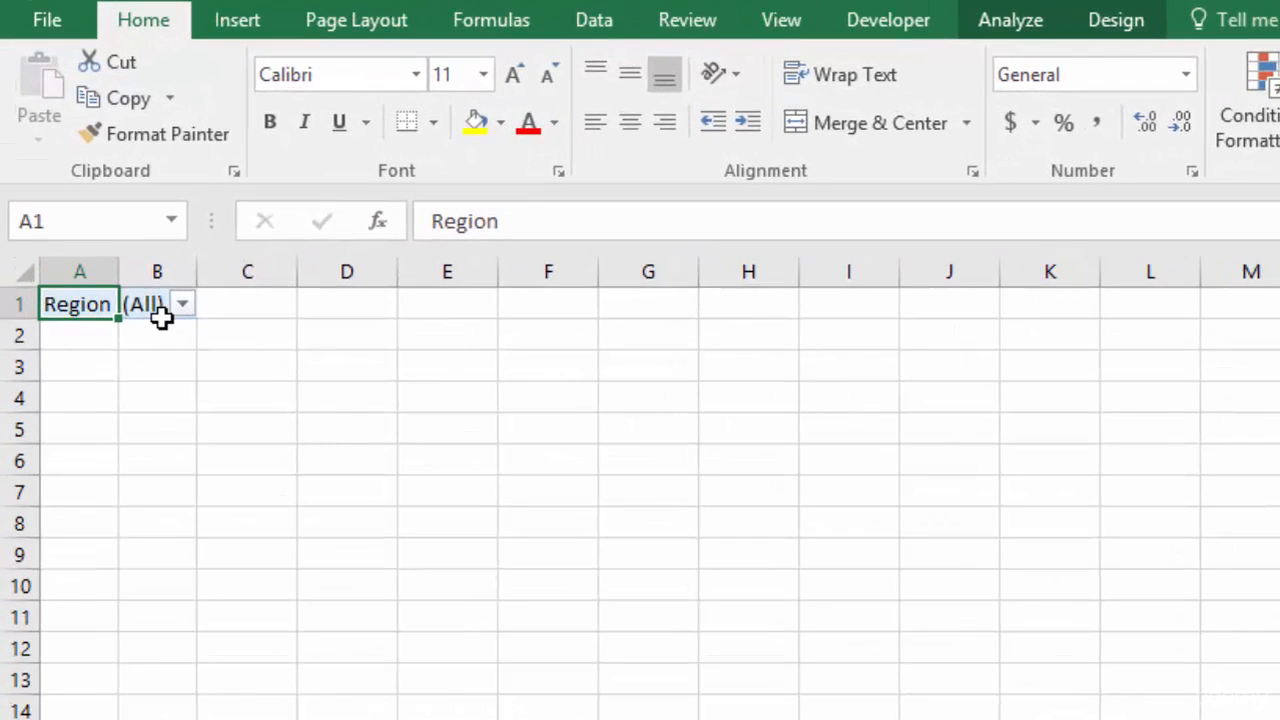
click(183, 305)
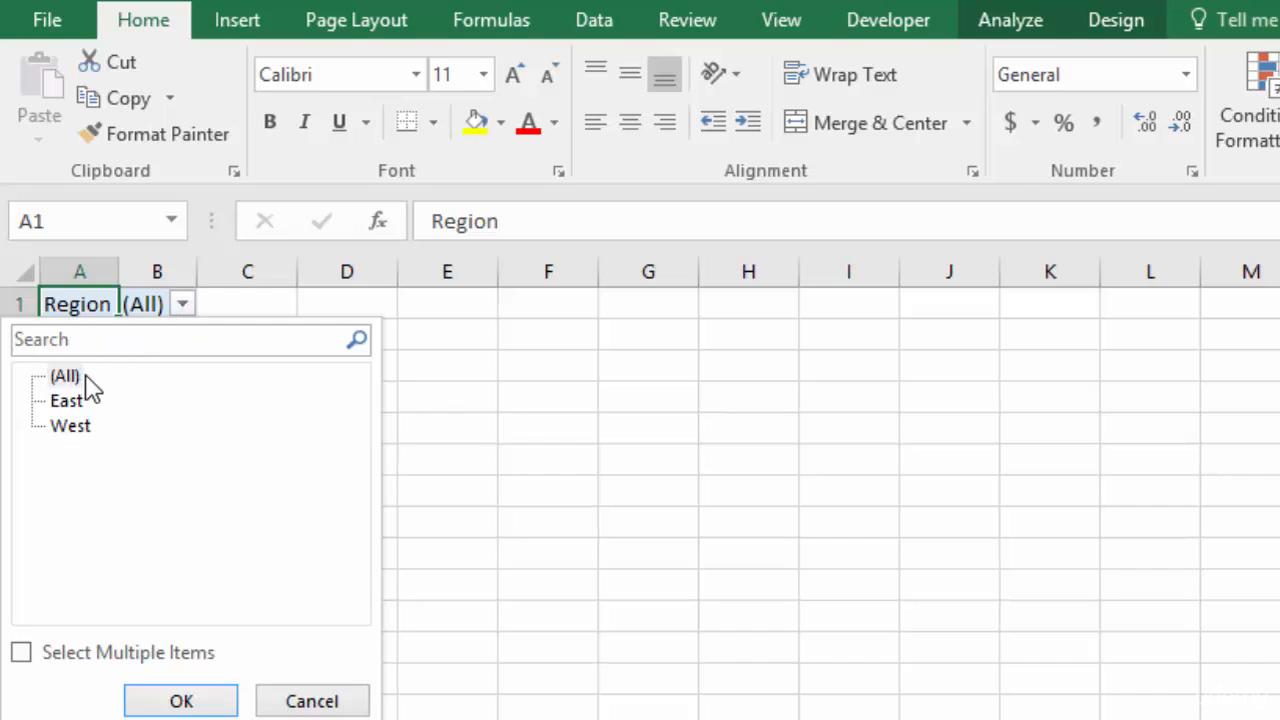
click(312, 701)
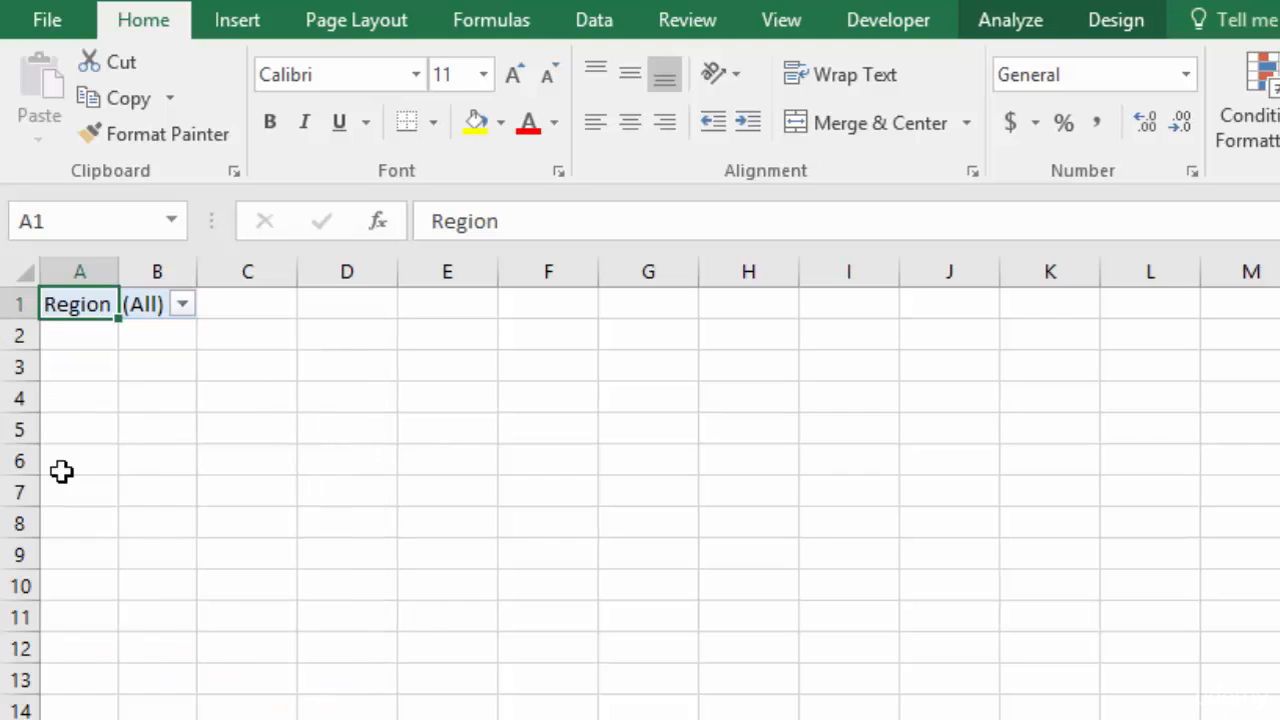
Filter the PivotTable to the East region.
click(184, 307)
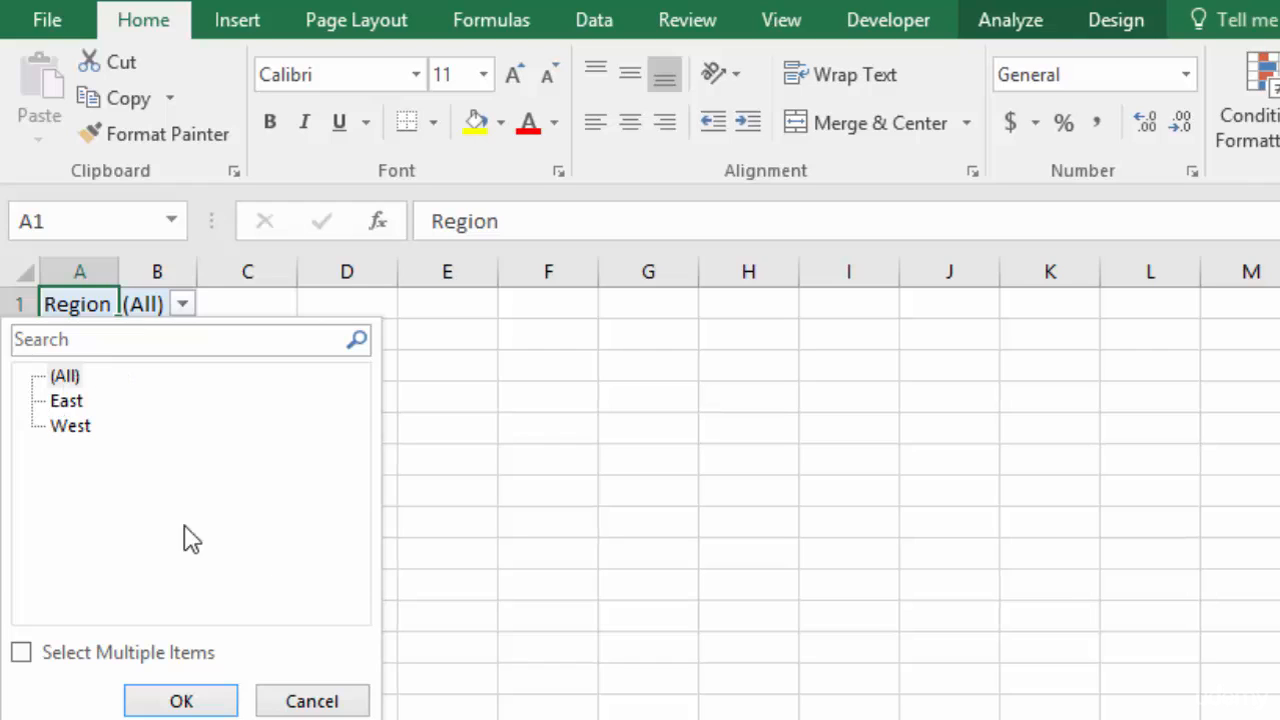
click(70, 404)
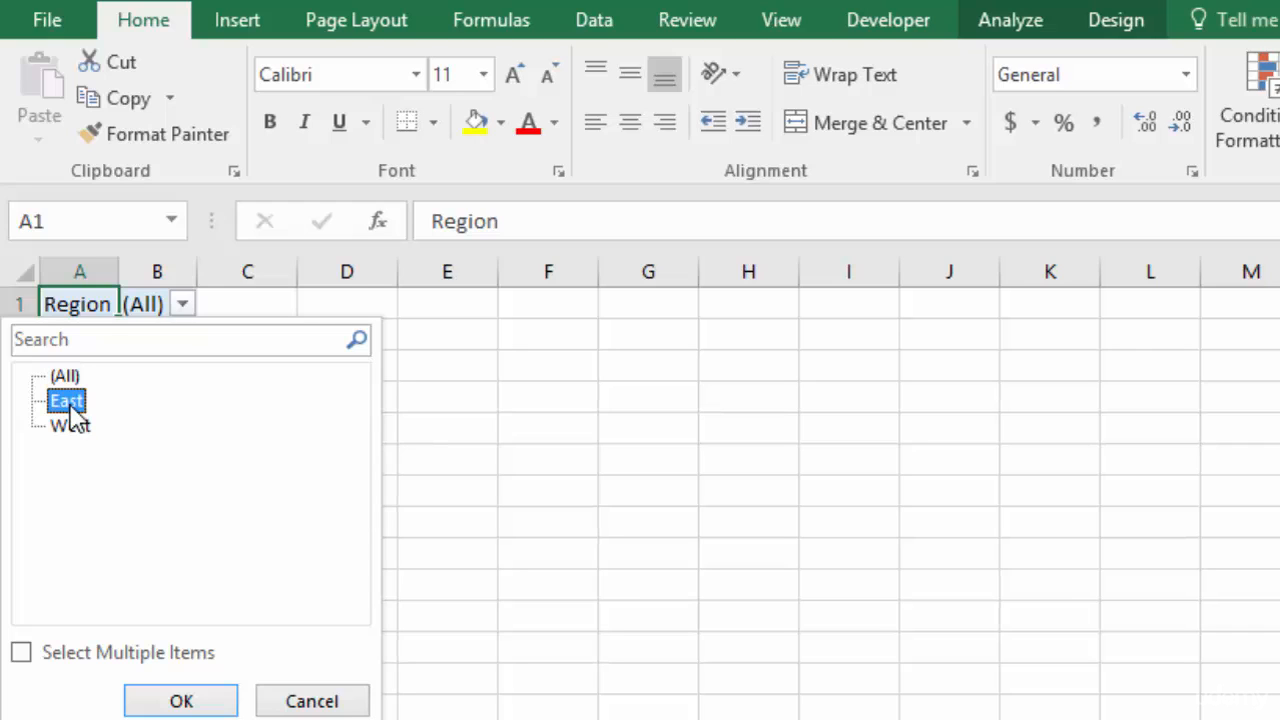
click(186, 704)
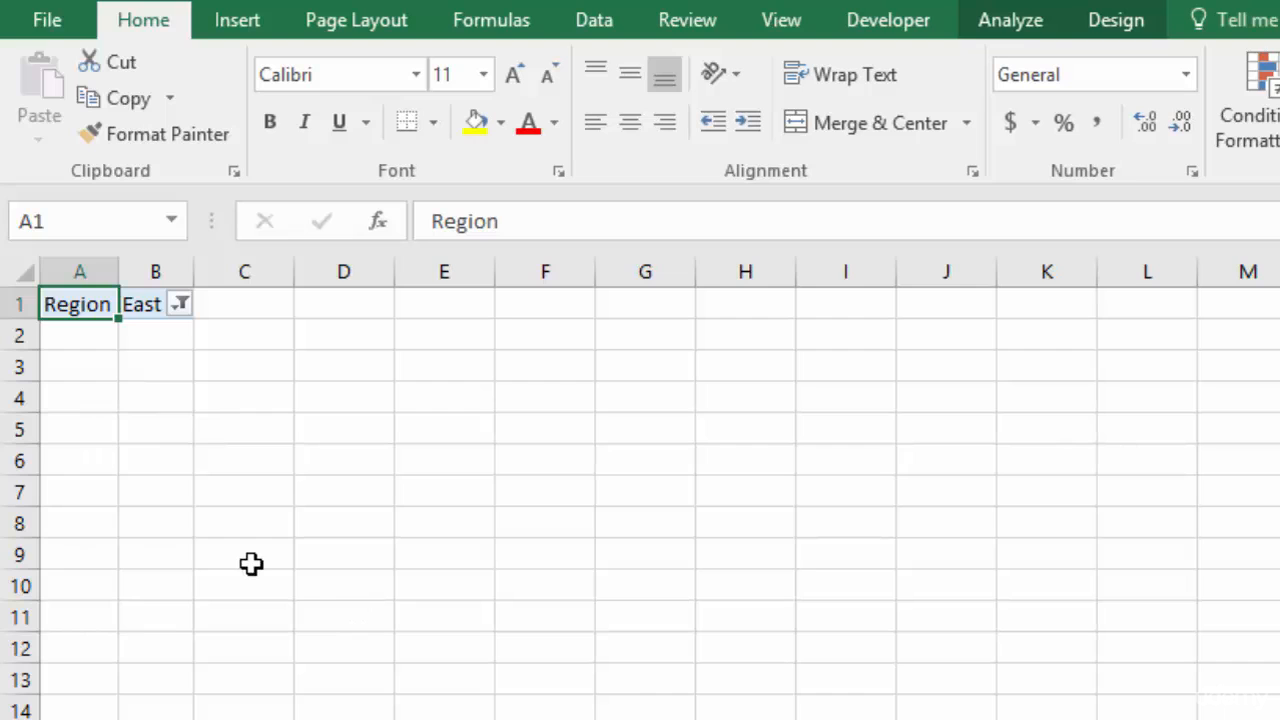
Reset the Region filter to (All).
click(180, 305)
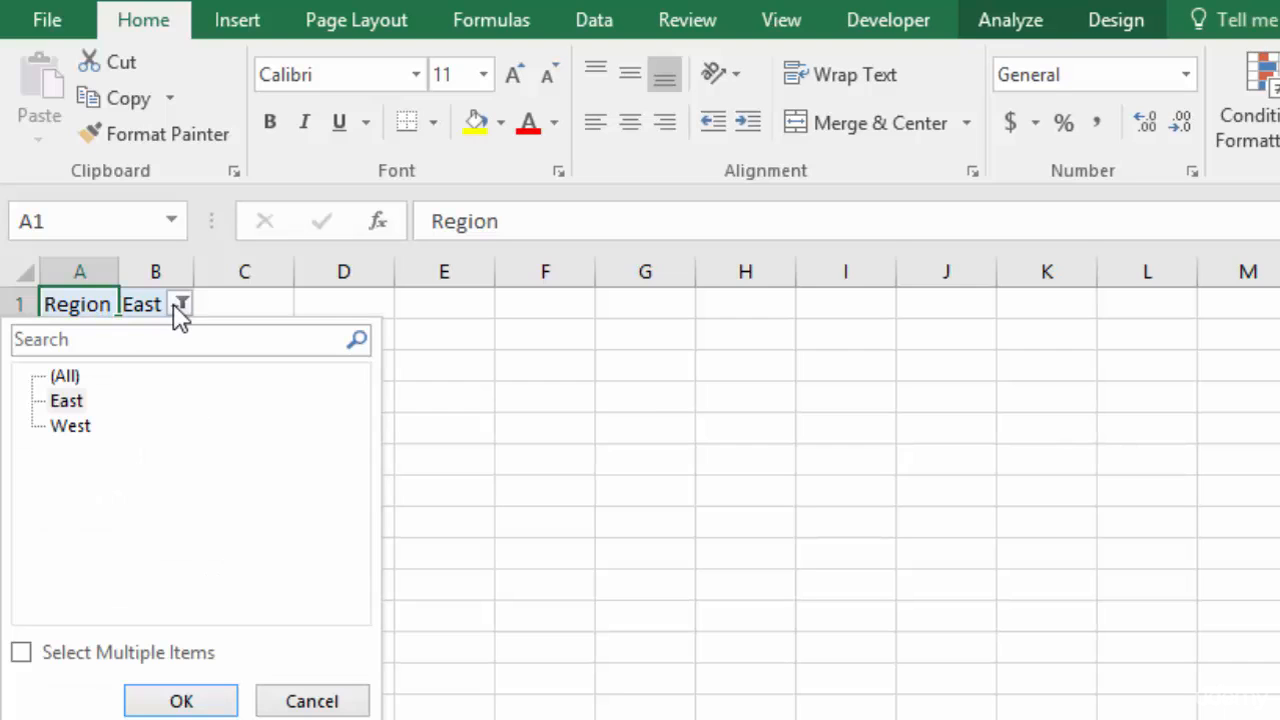
click(66, 378)
click(130, 703)
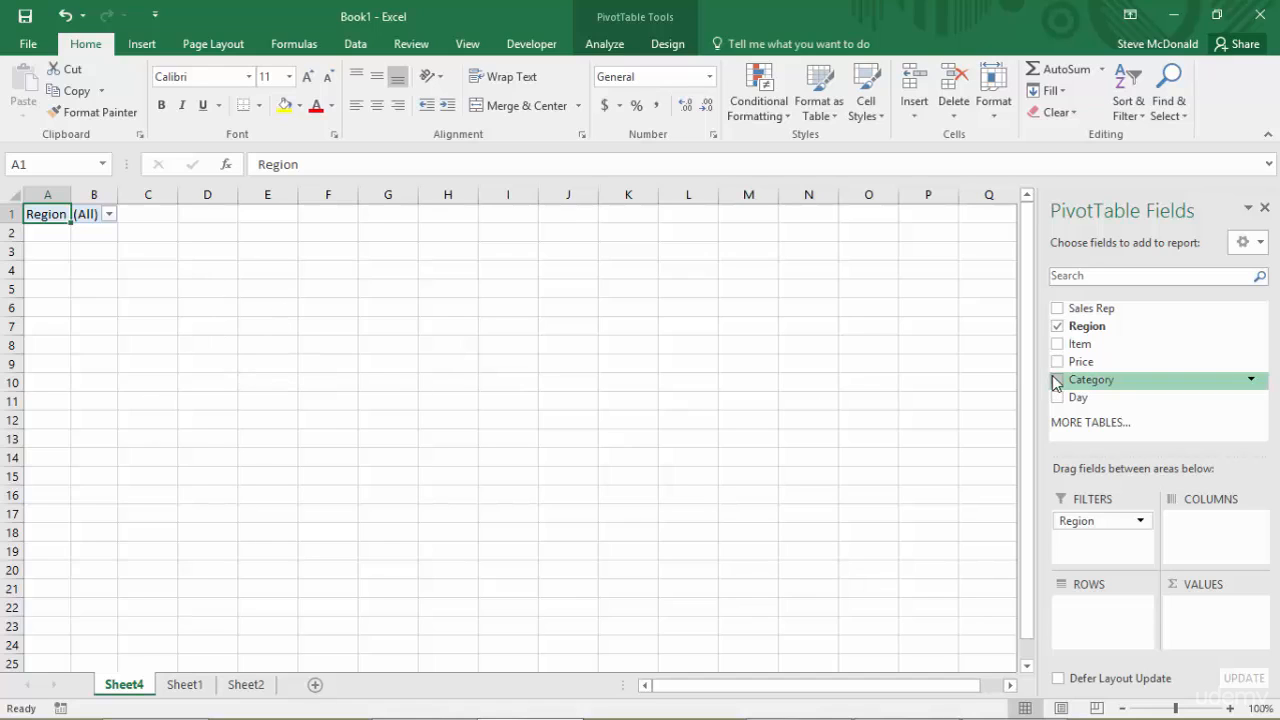
Add the Day field to the PivotTable's columns and show the report in Tabular Form.
drag(1073, 400, 1217, 532)
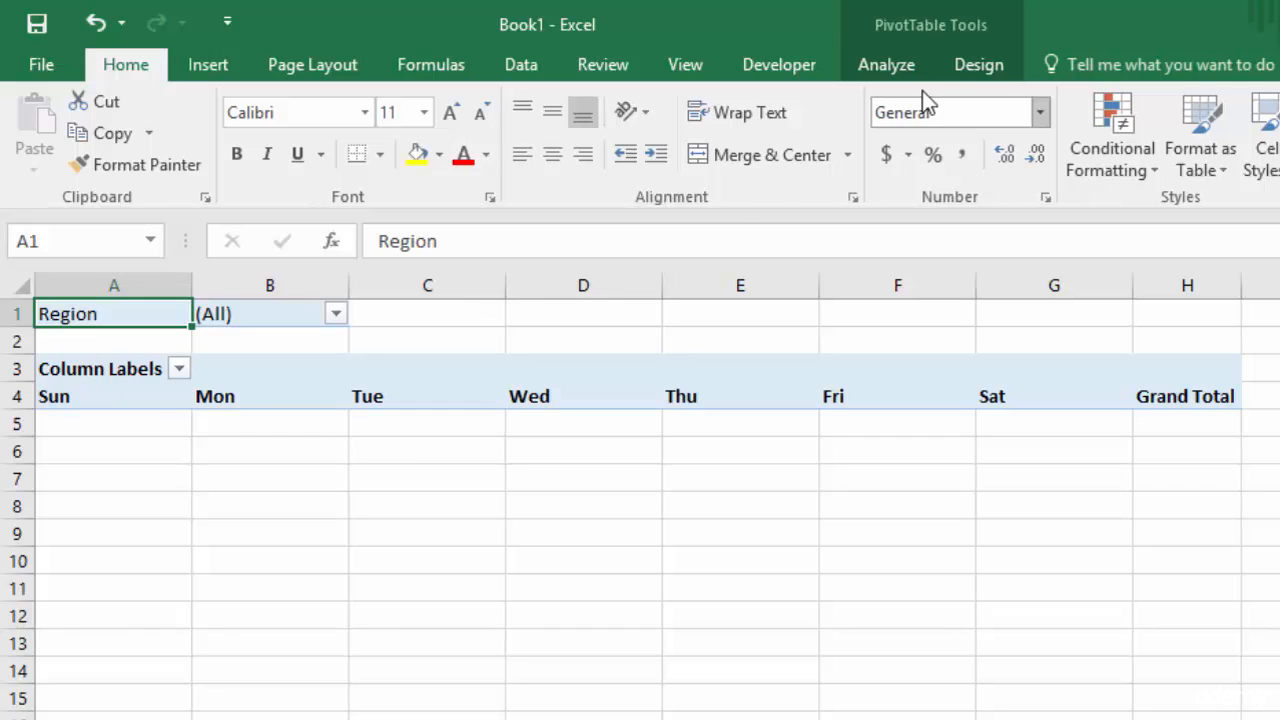
click(978, 70)
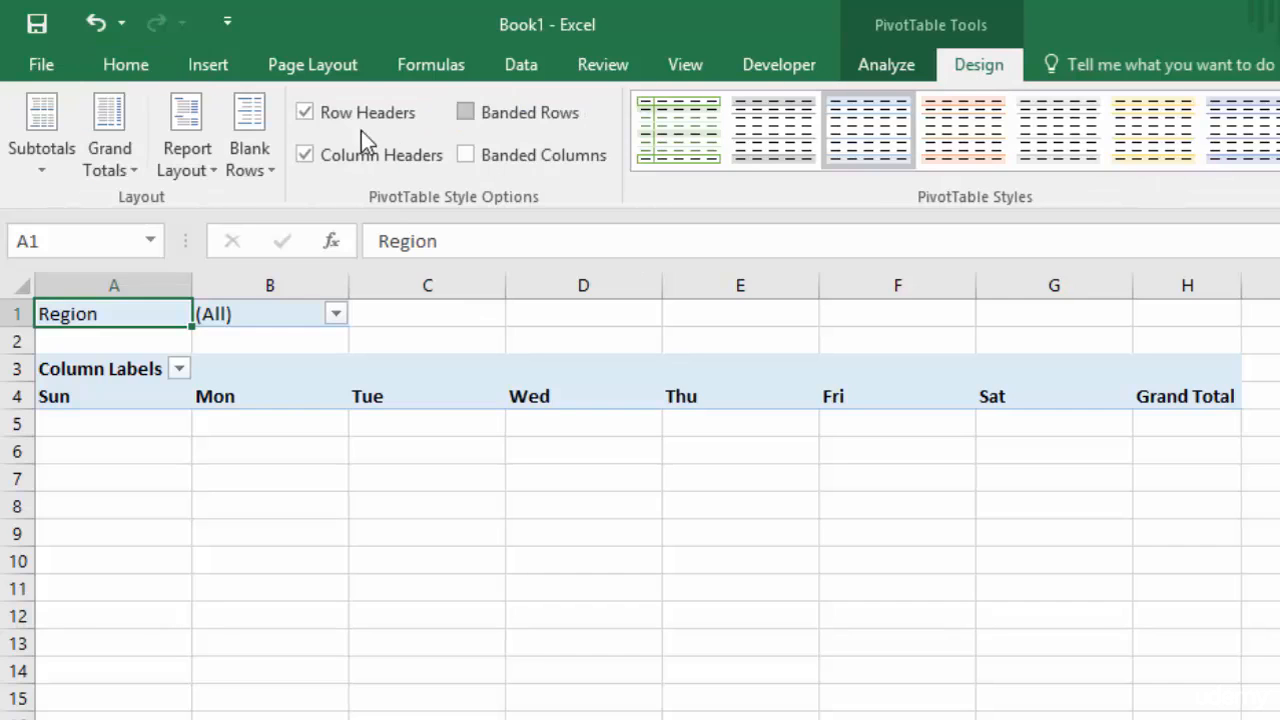
click(194, 149)
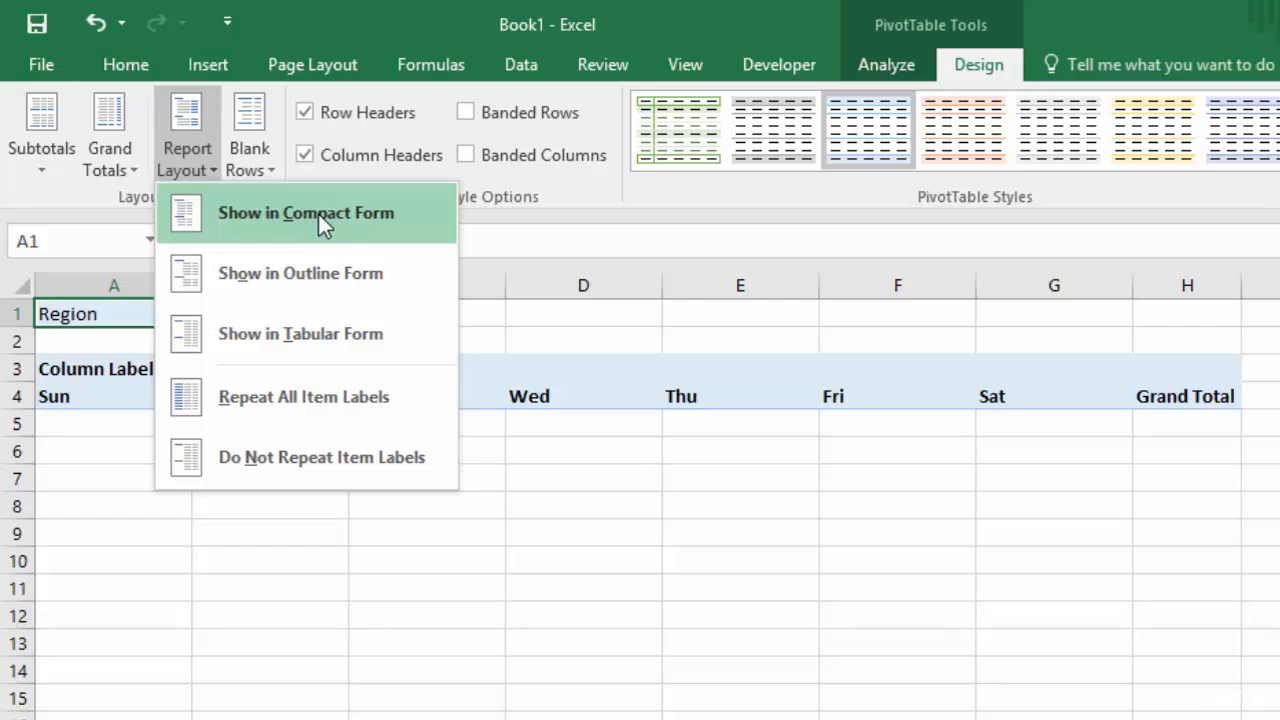
click(311, 340)
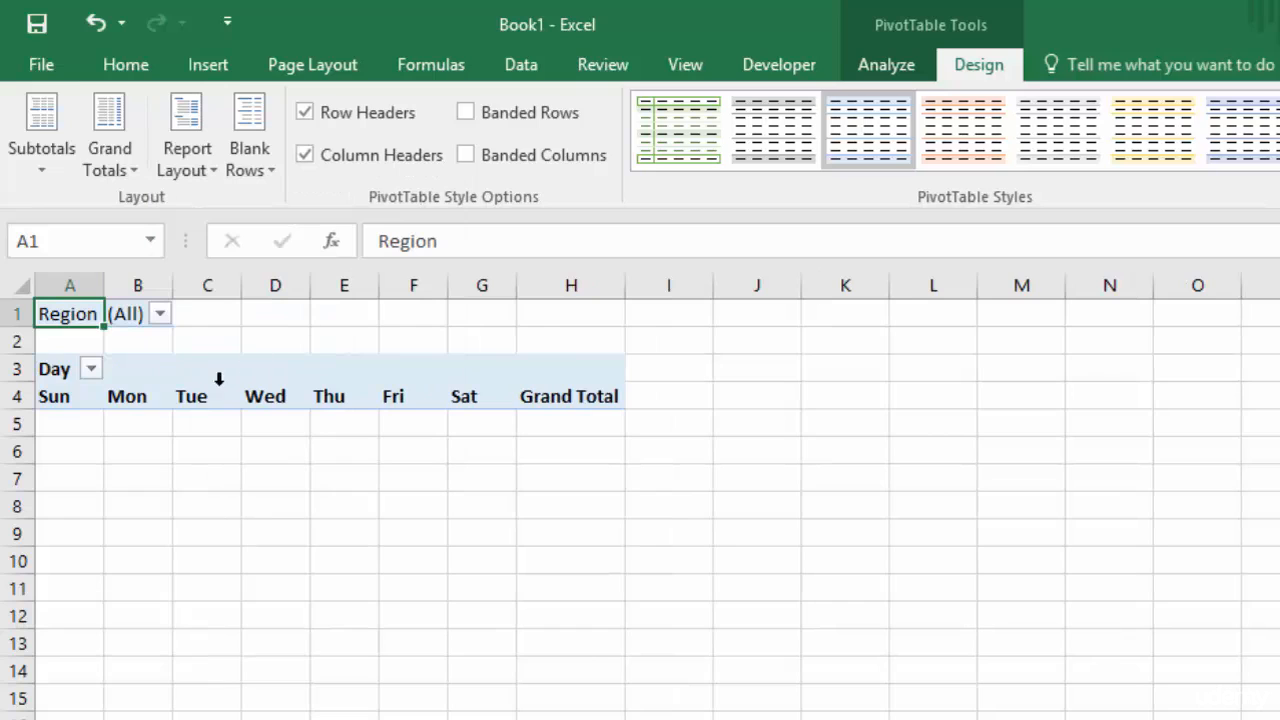
click(95, 23)
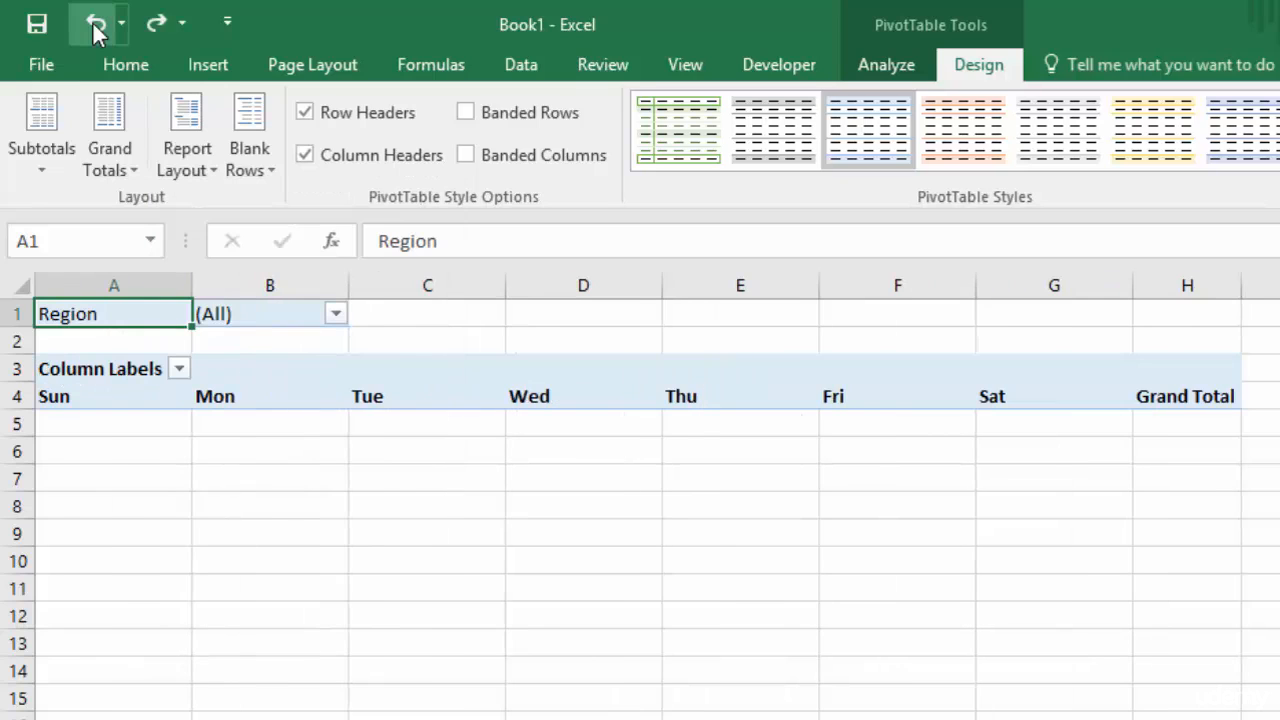
click(153, 23)
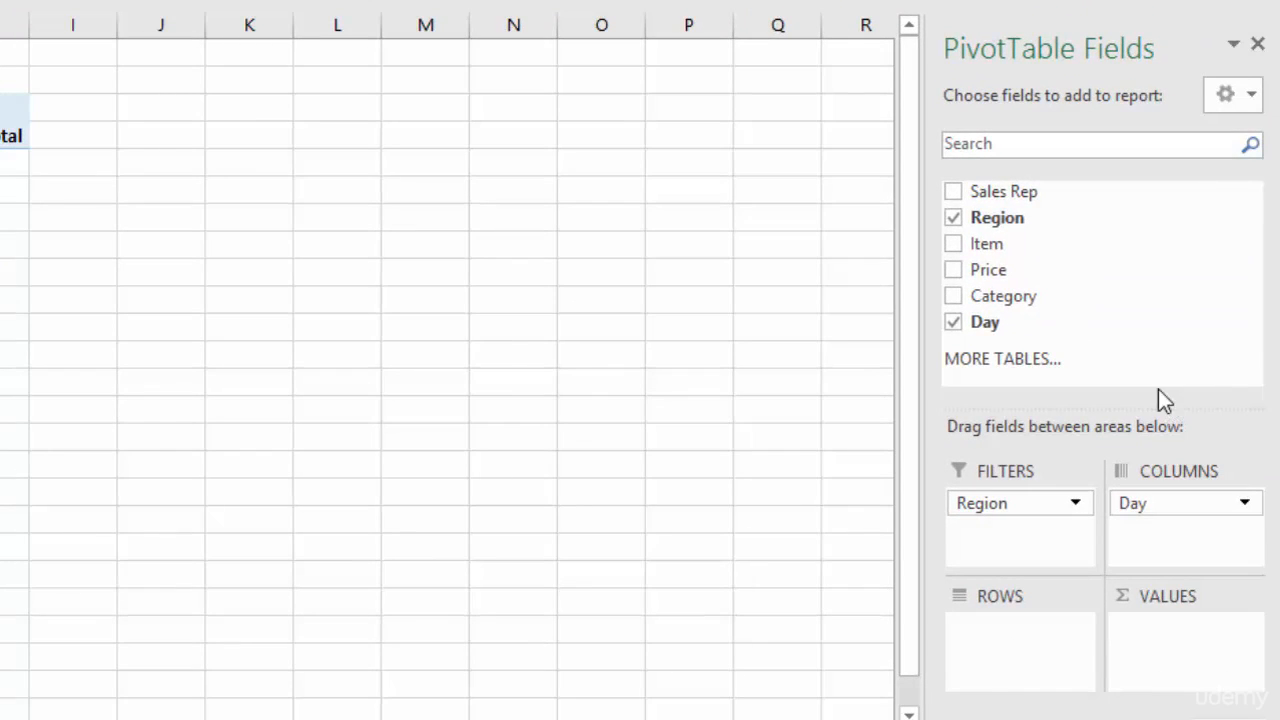
Add Sales Rep to the PivotTable's rows and Price to its values.
drag(997, 197, 997, 637)
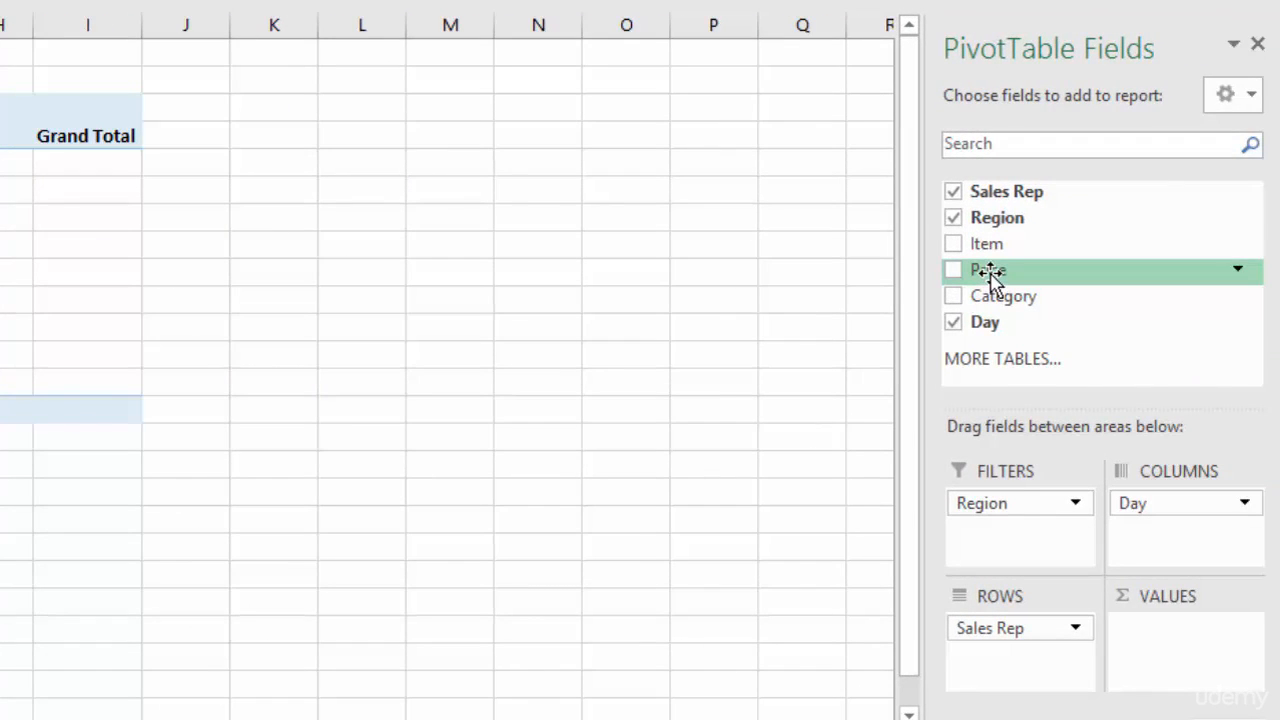
drag(988, 276, 1172, 645)
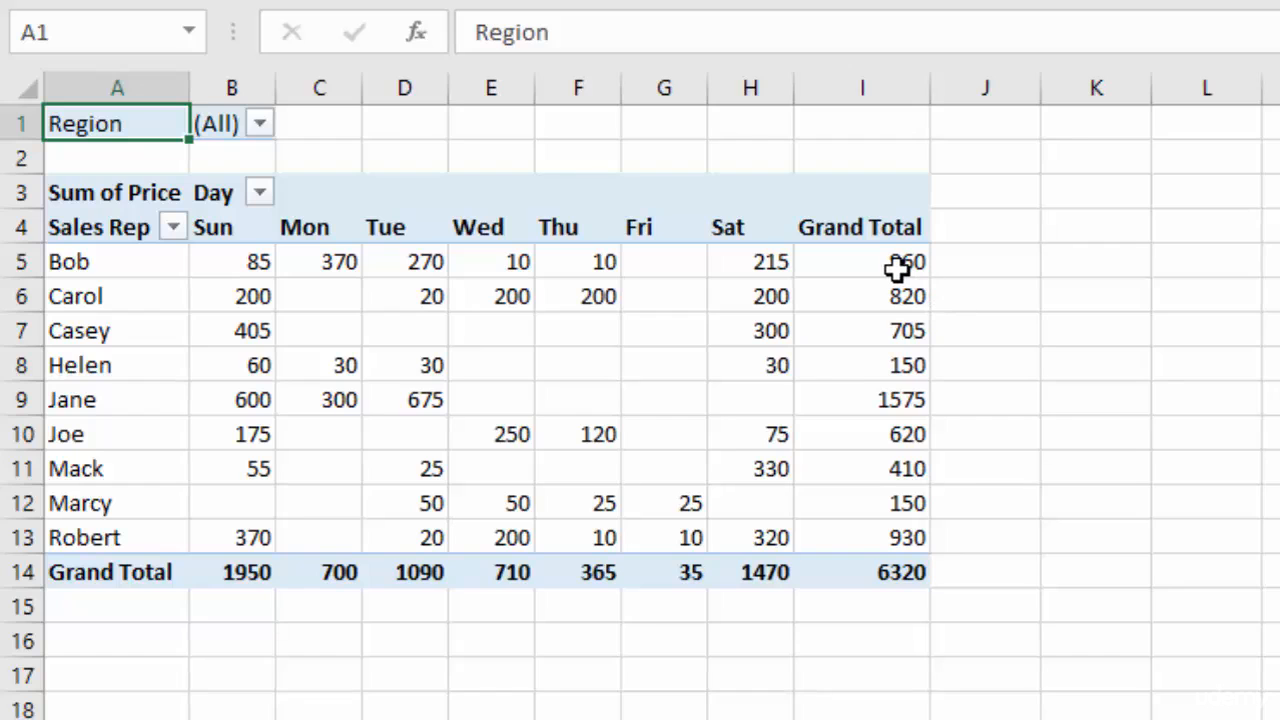
Sort the sales reps by their Grand Total values from largest to smallest.
click(865, 263)
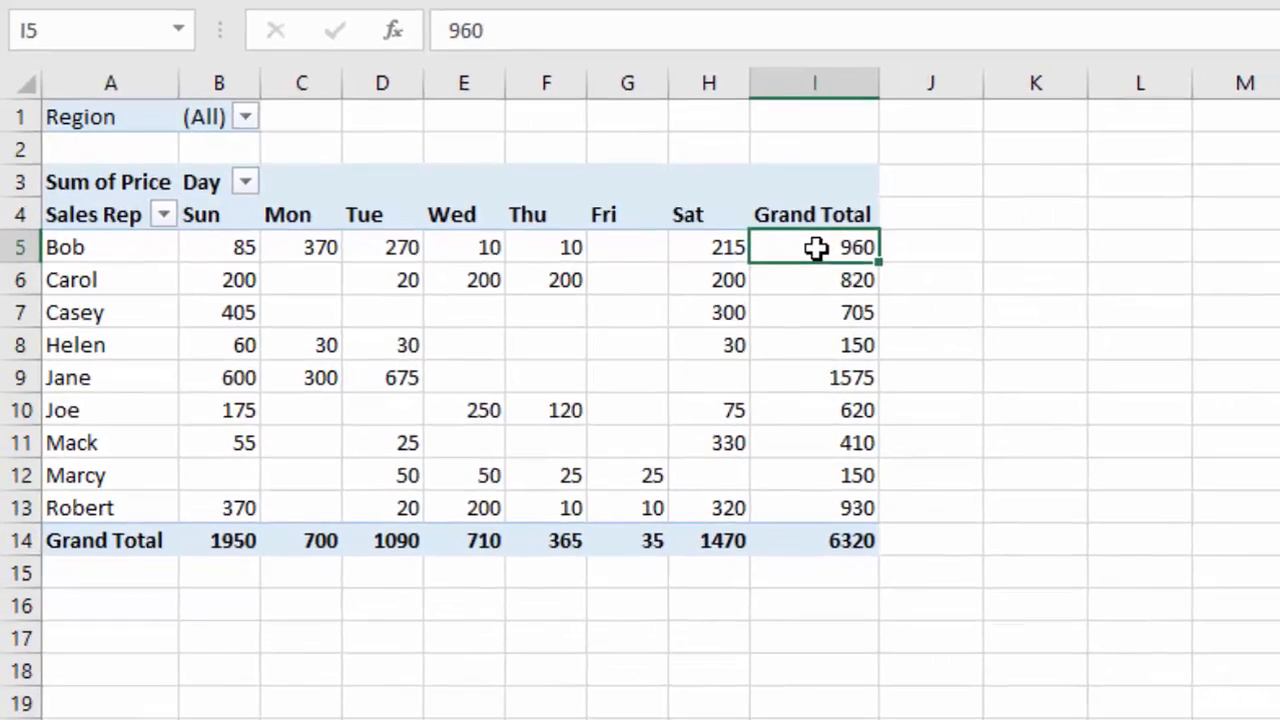
right_click(817, 249)
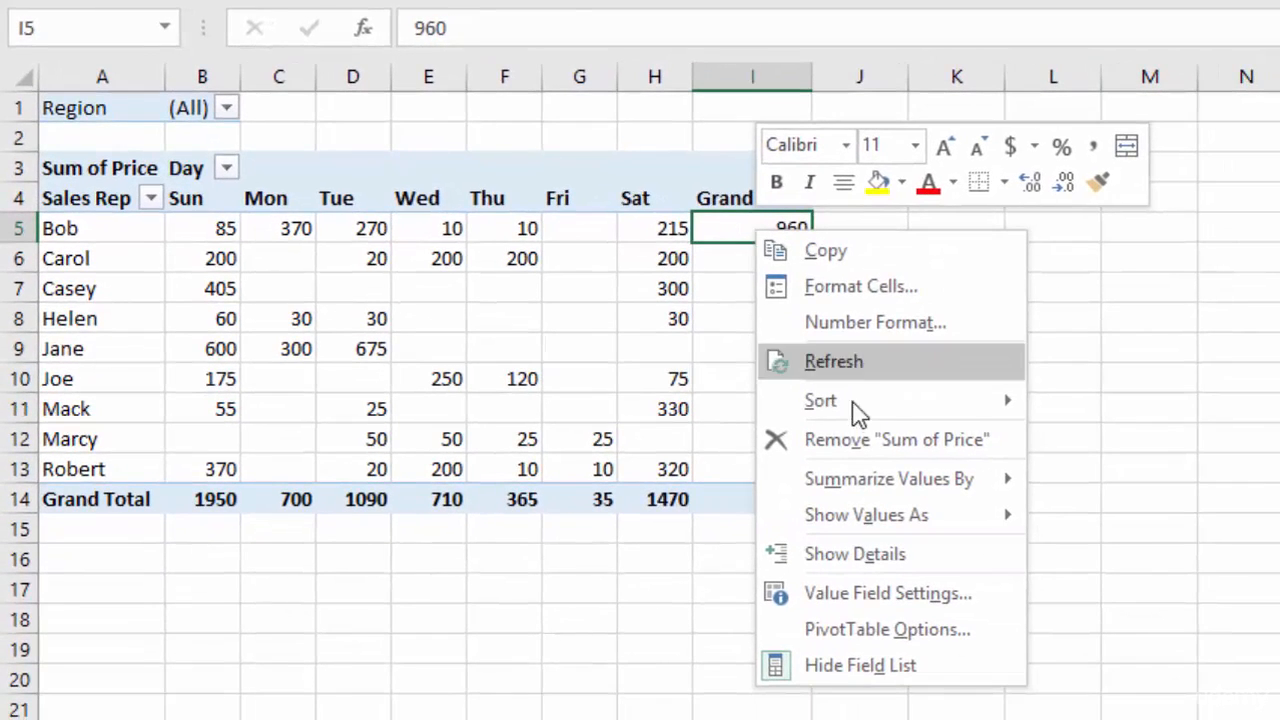
mouse_move(929, 444)
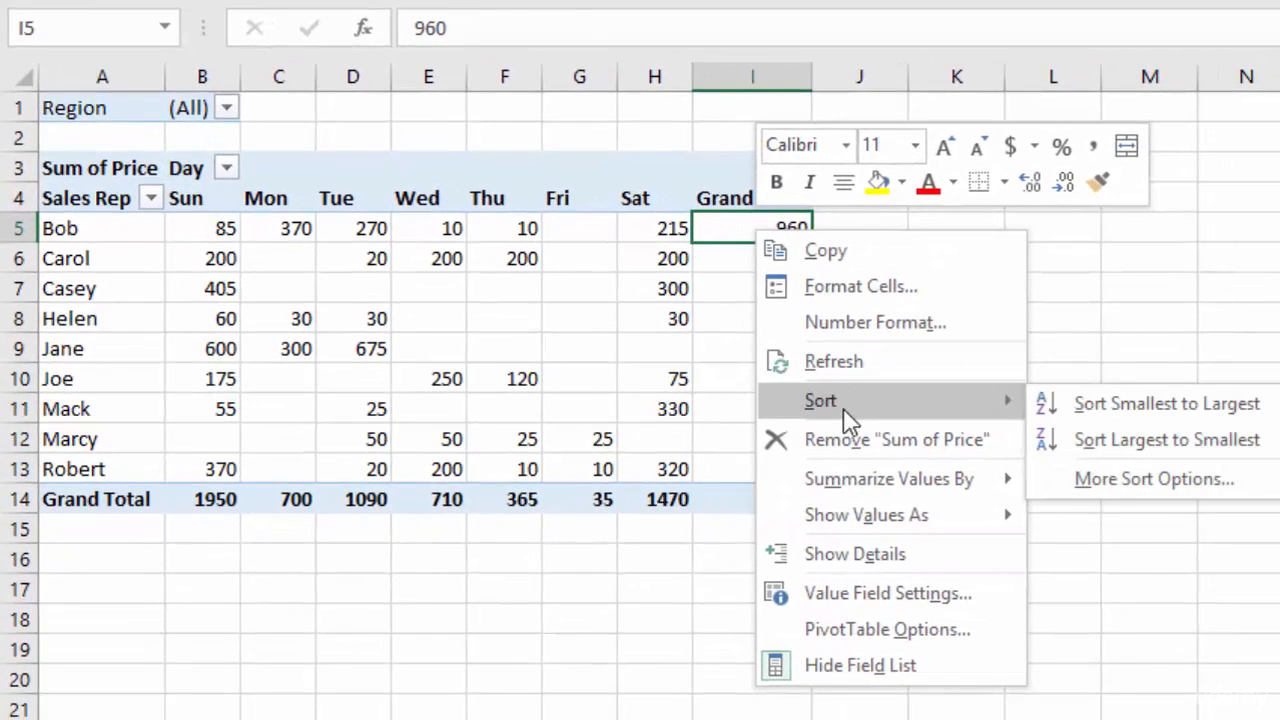
click(1168, 440)
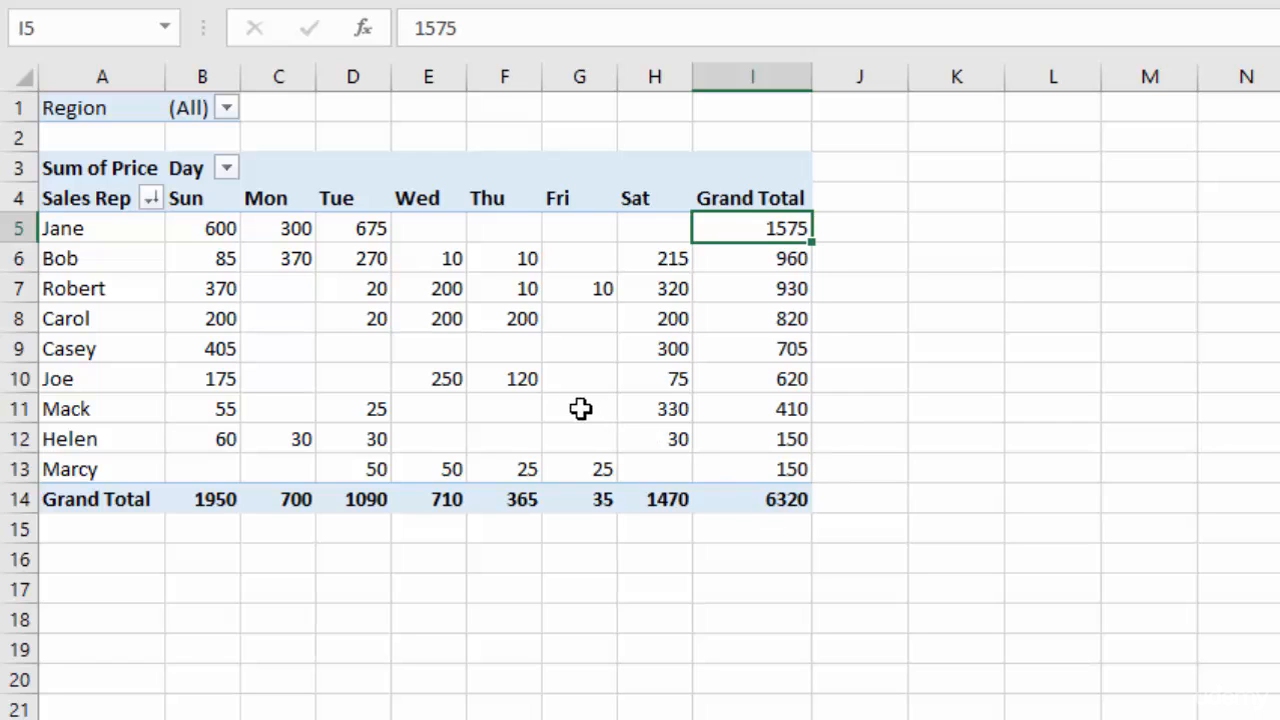
Sort the day columns by the values in the Grand Total row from largest to smallest.
mouse_move(449, 433)
click(204, 504)
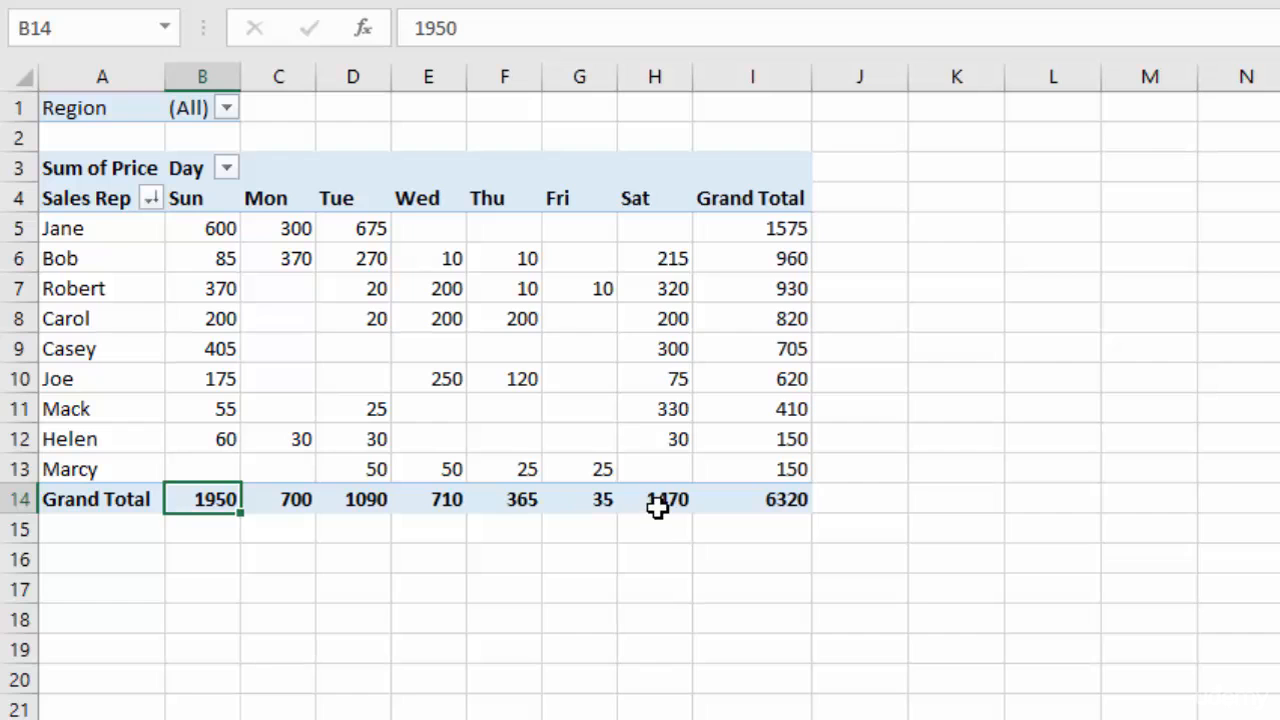
right_click(198, 505)
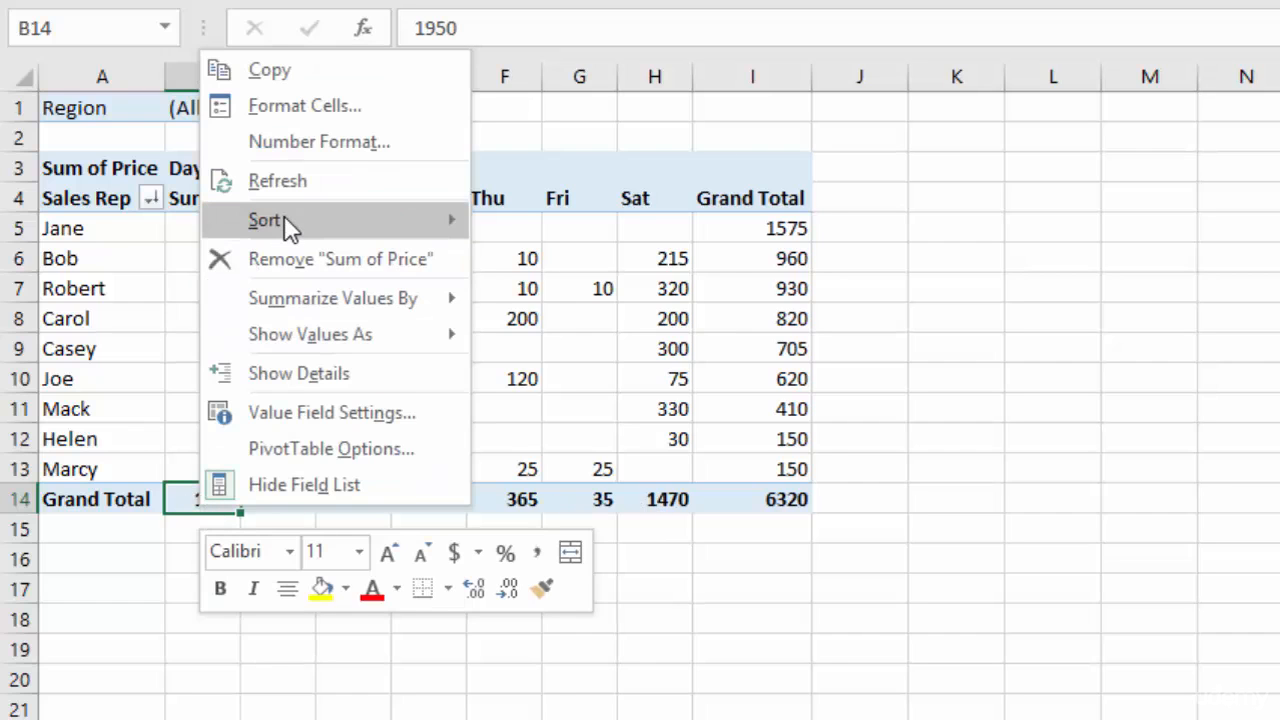
mouse_move(285, 222)
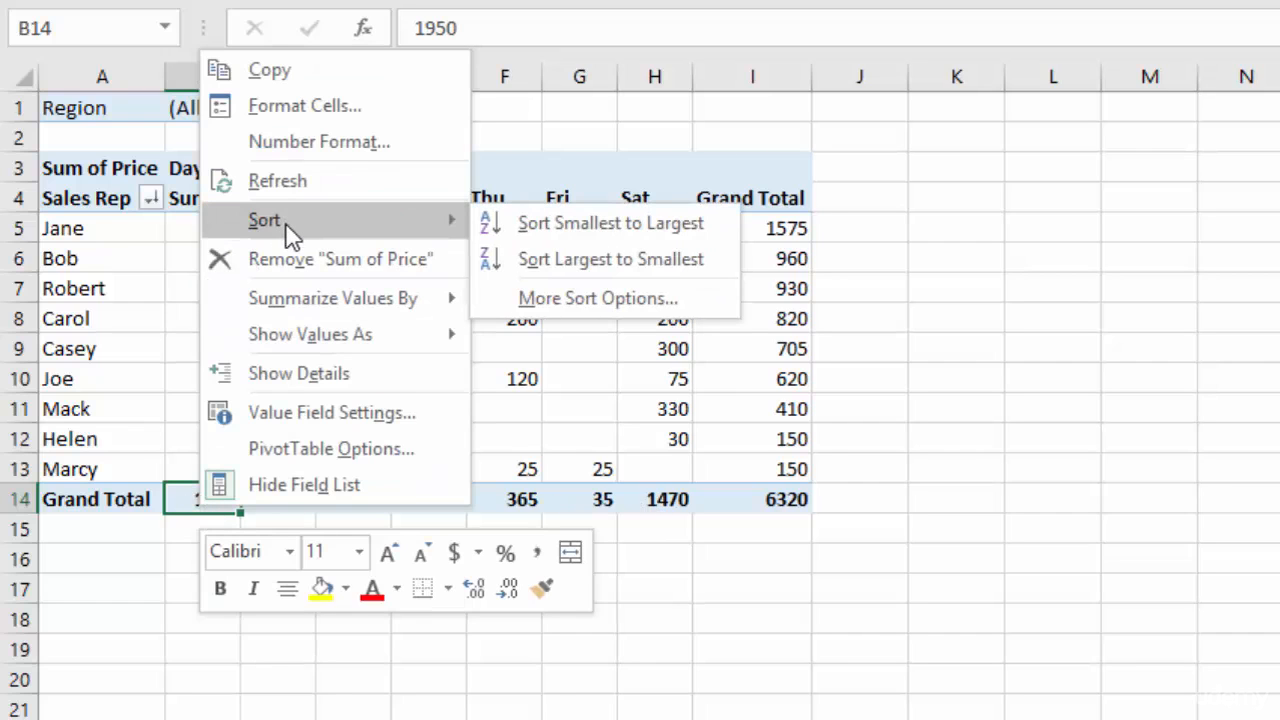
click(580, 262)
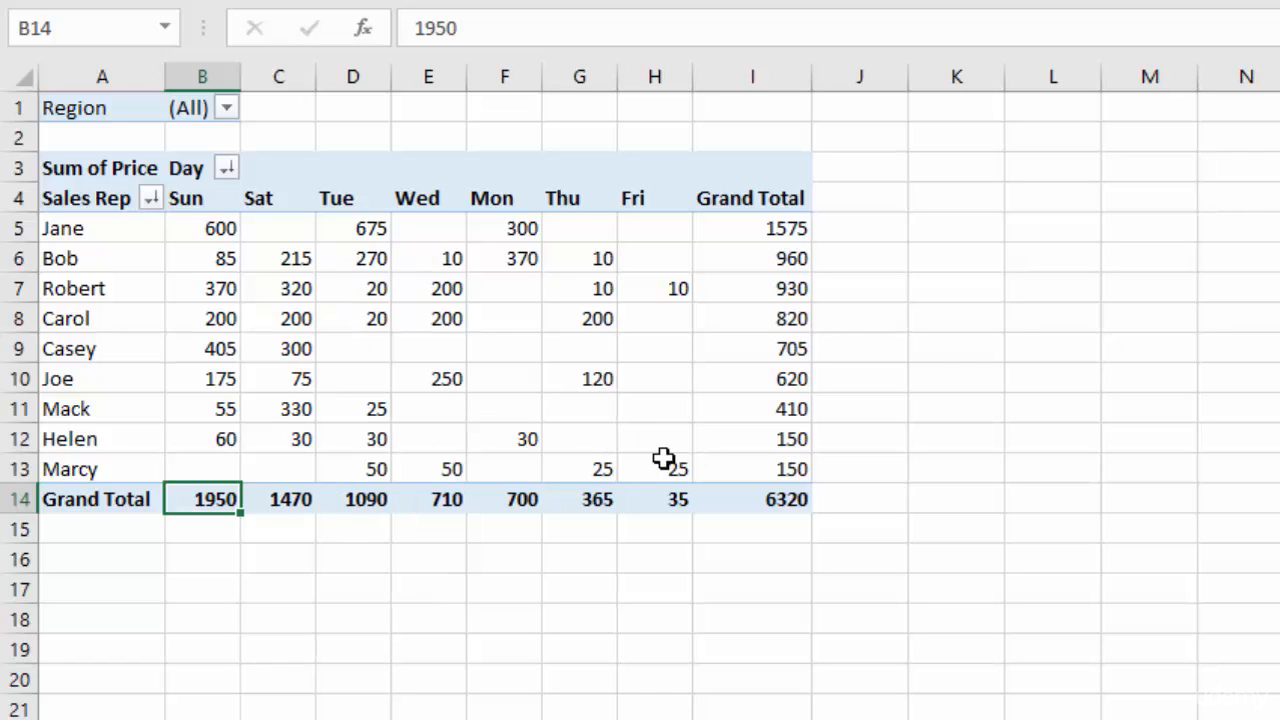
Filter the PivotTable to show only the East region.
mouse_move(665, 462)
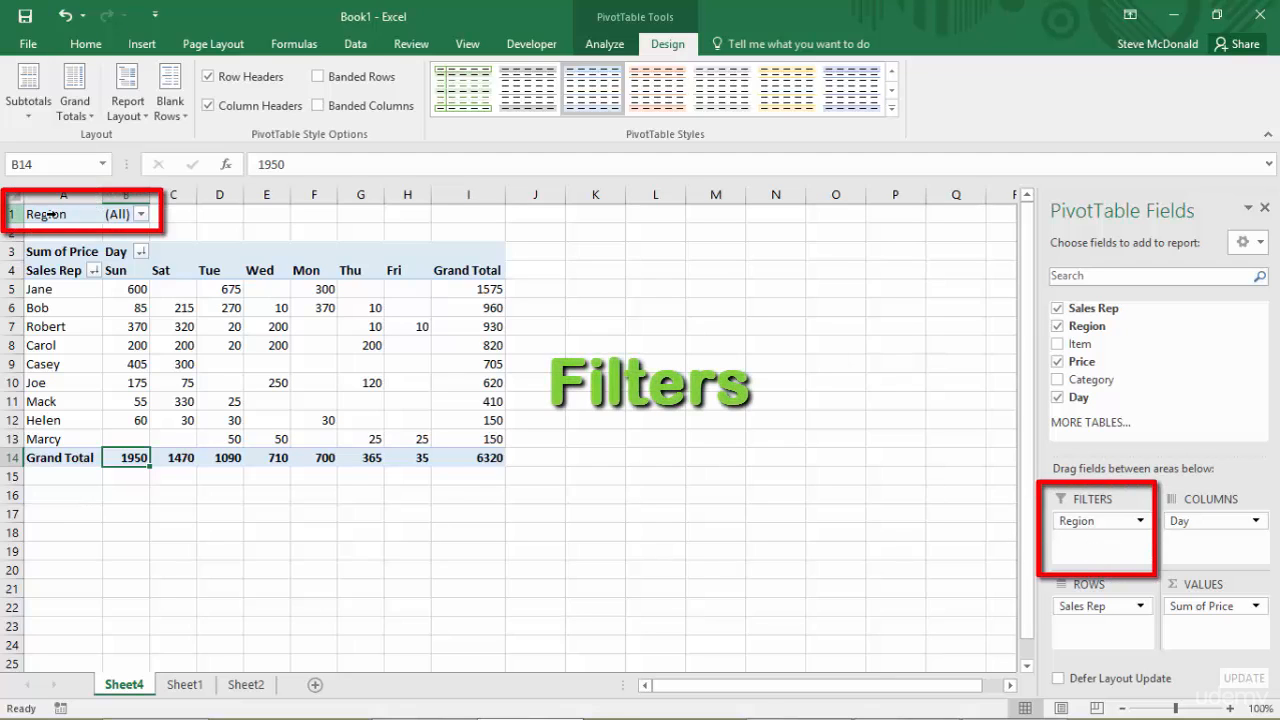
click(142, 216)
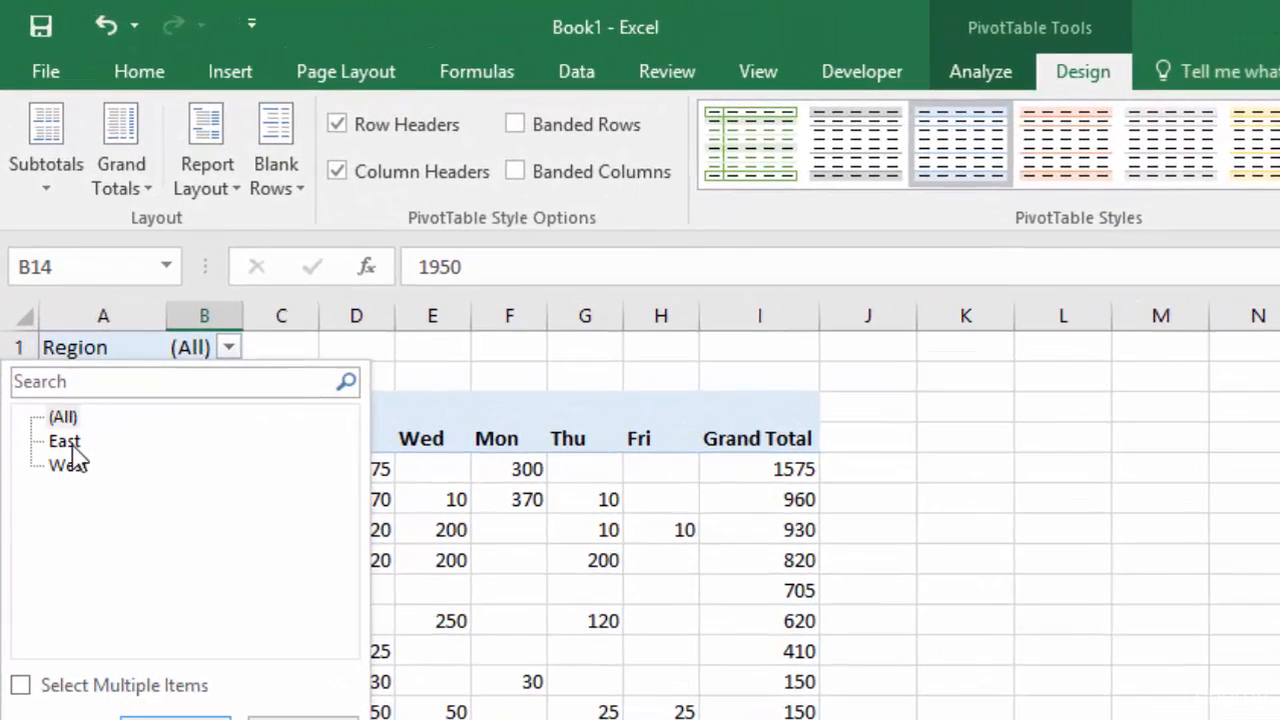
click(53, 335)
click(175, 717)
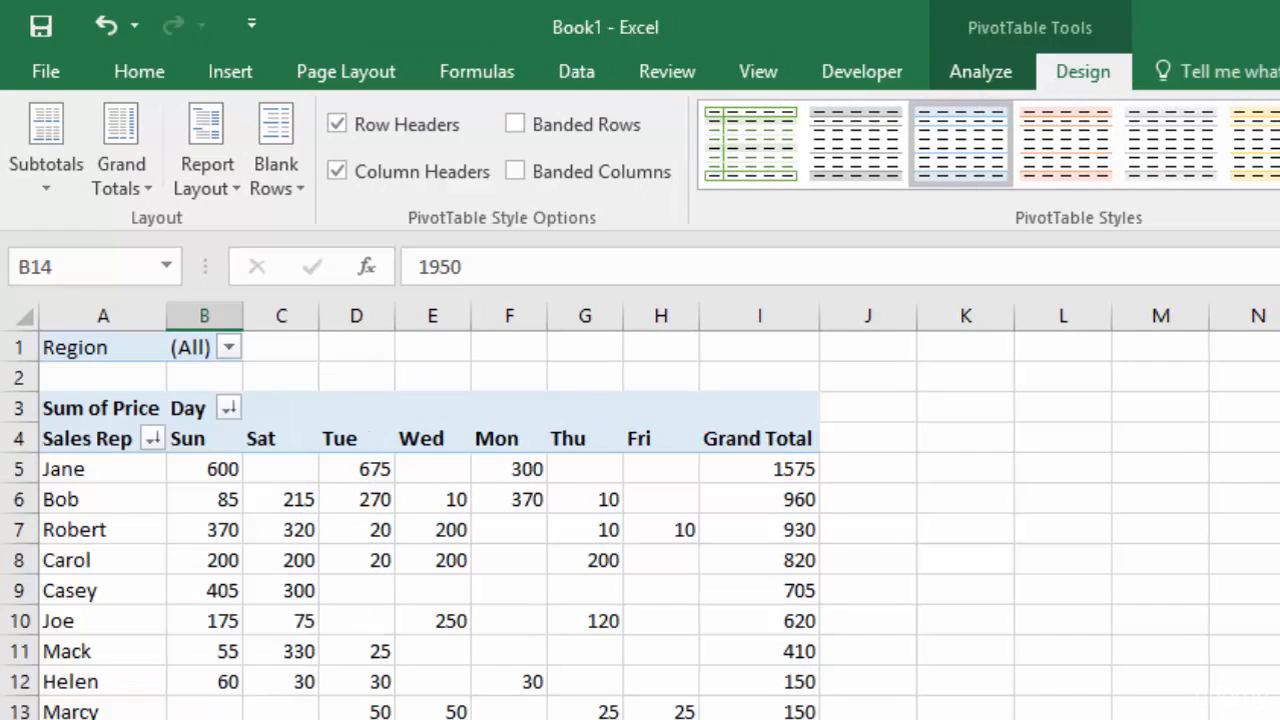
click(204, 591)
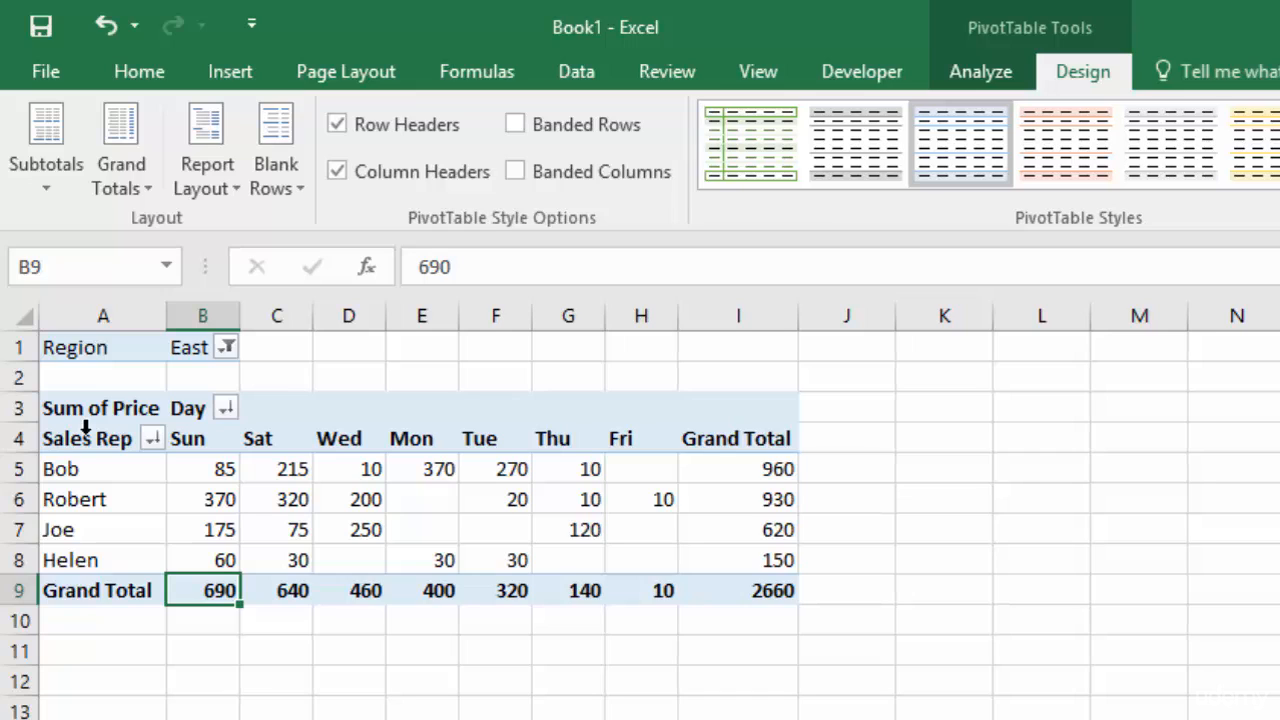
Switch the PivotTable's Region filter to West.
click(228, 349)
click(70, 467)
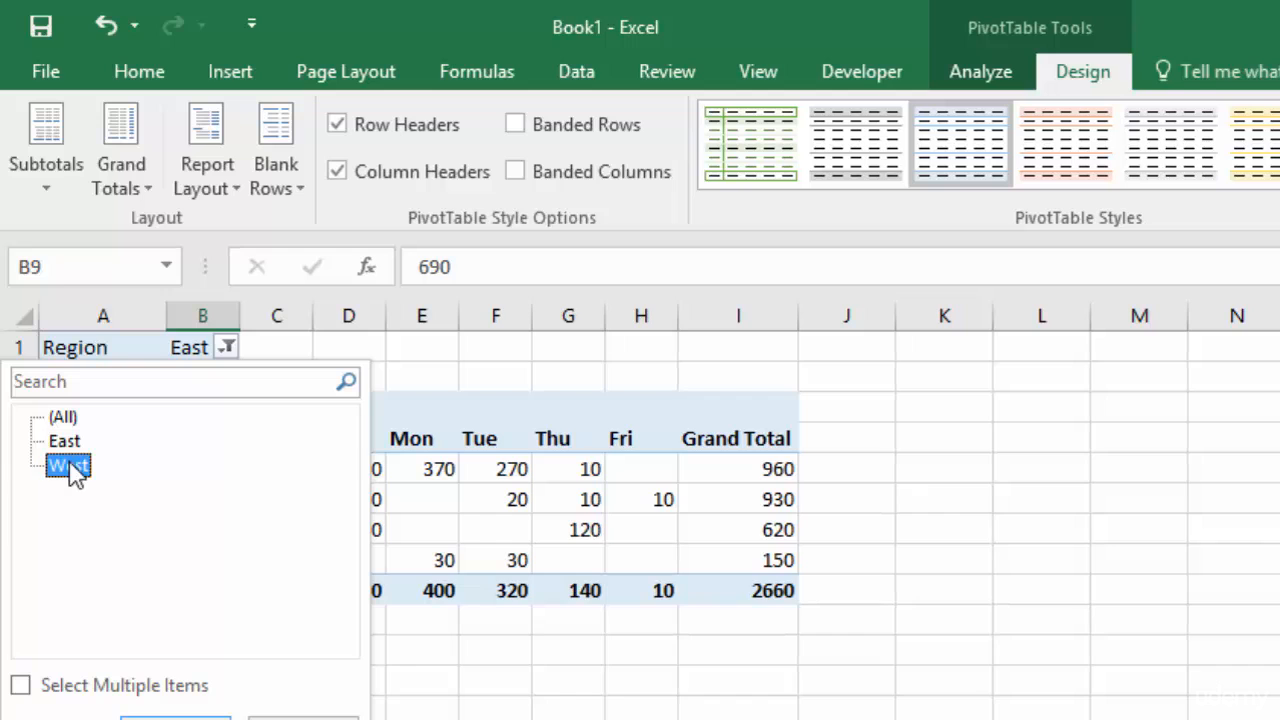
click(175, 718)
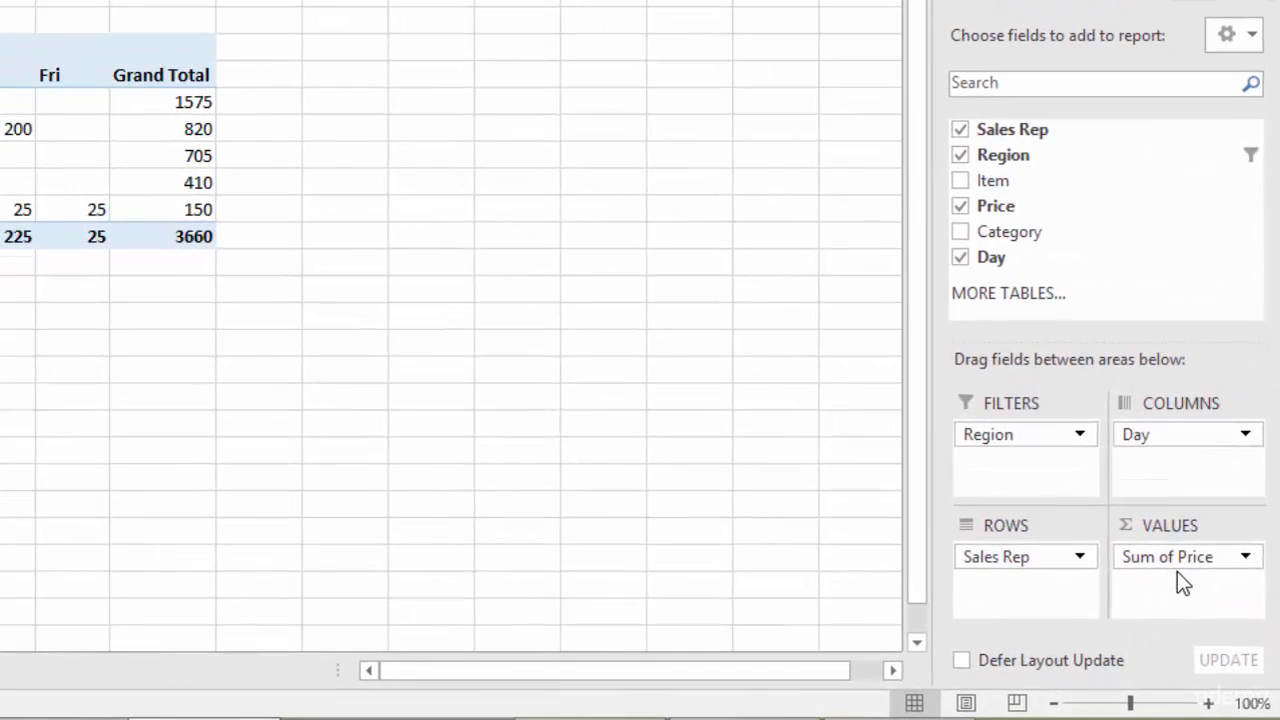
Change the Price value field's settings to summarize by Average.
click(1247, 559)
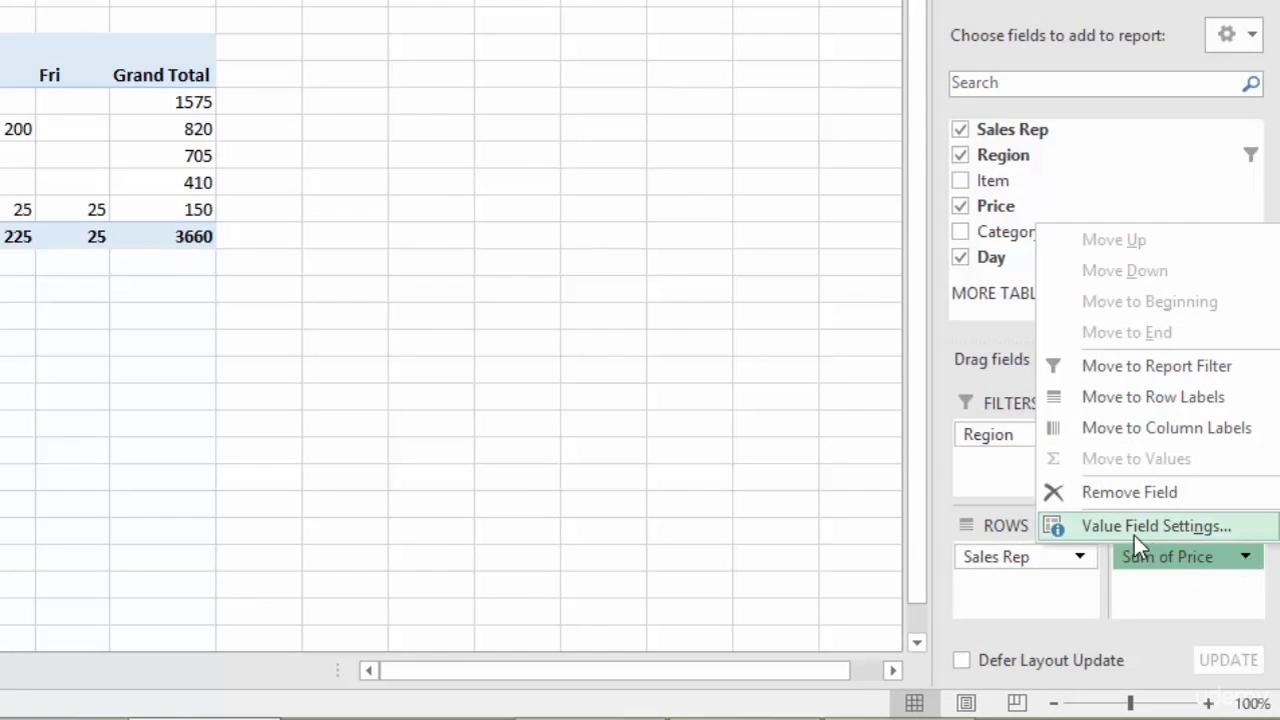
click(1126, 534)
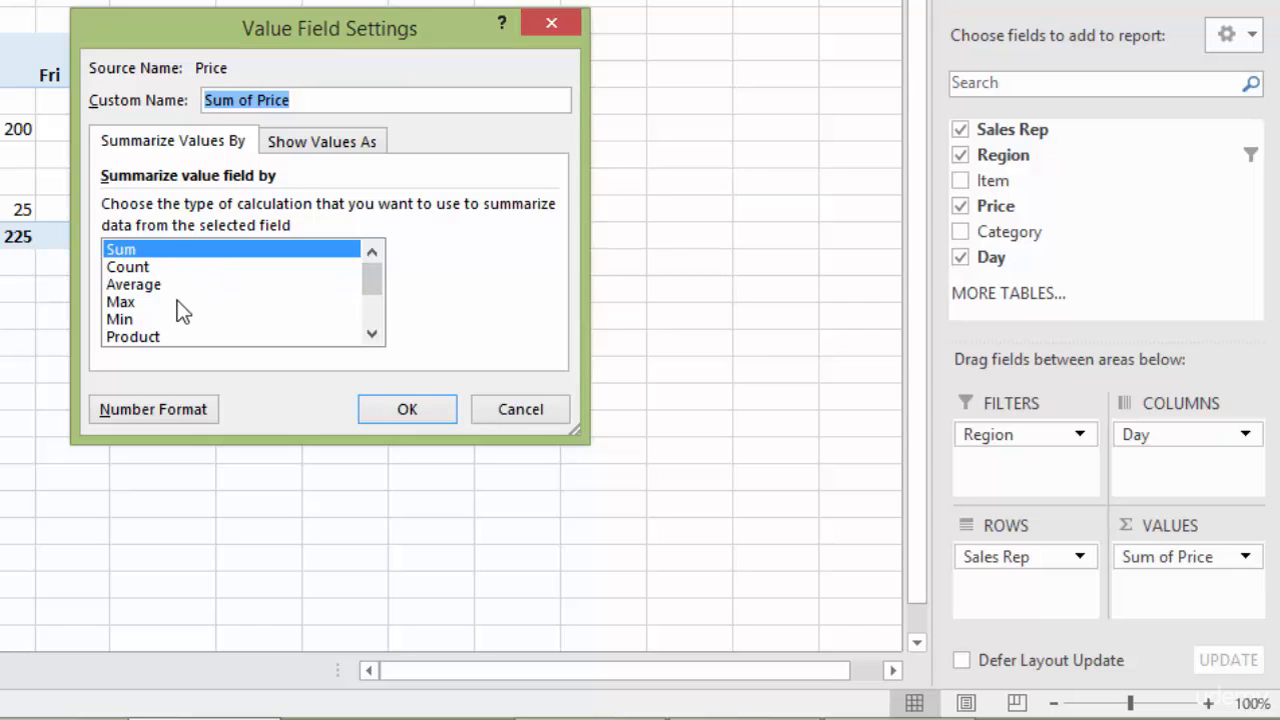
click(137, 285)
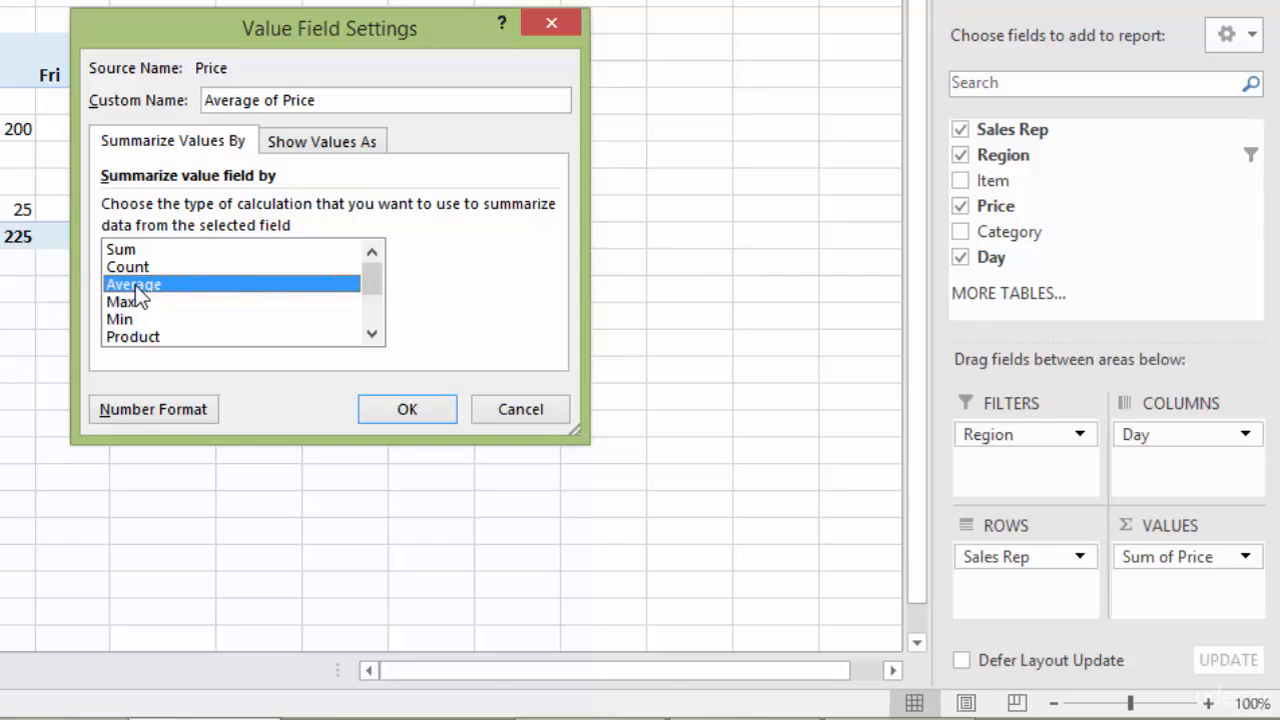
click(407, 410)
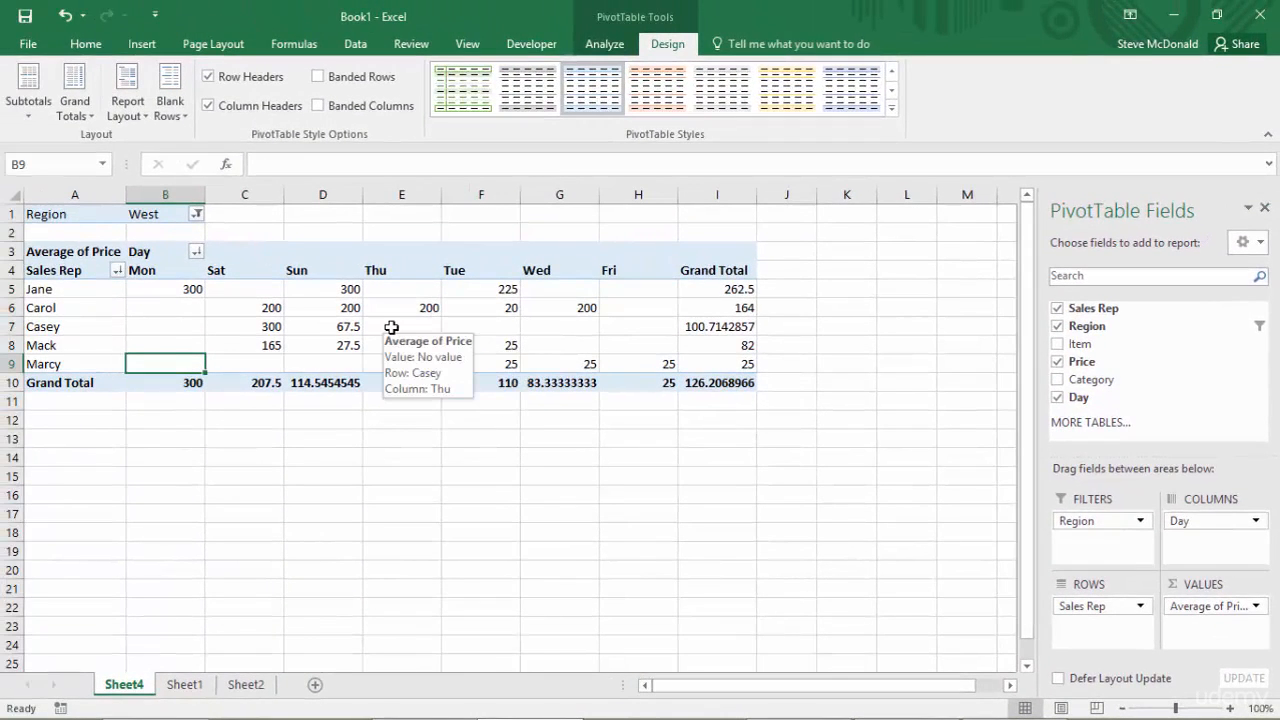
Set the Price value field back to summarizing by Sum.
right_click(340, 327)
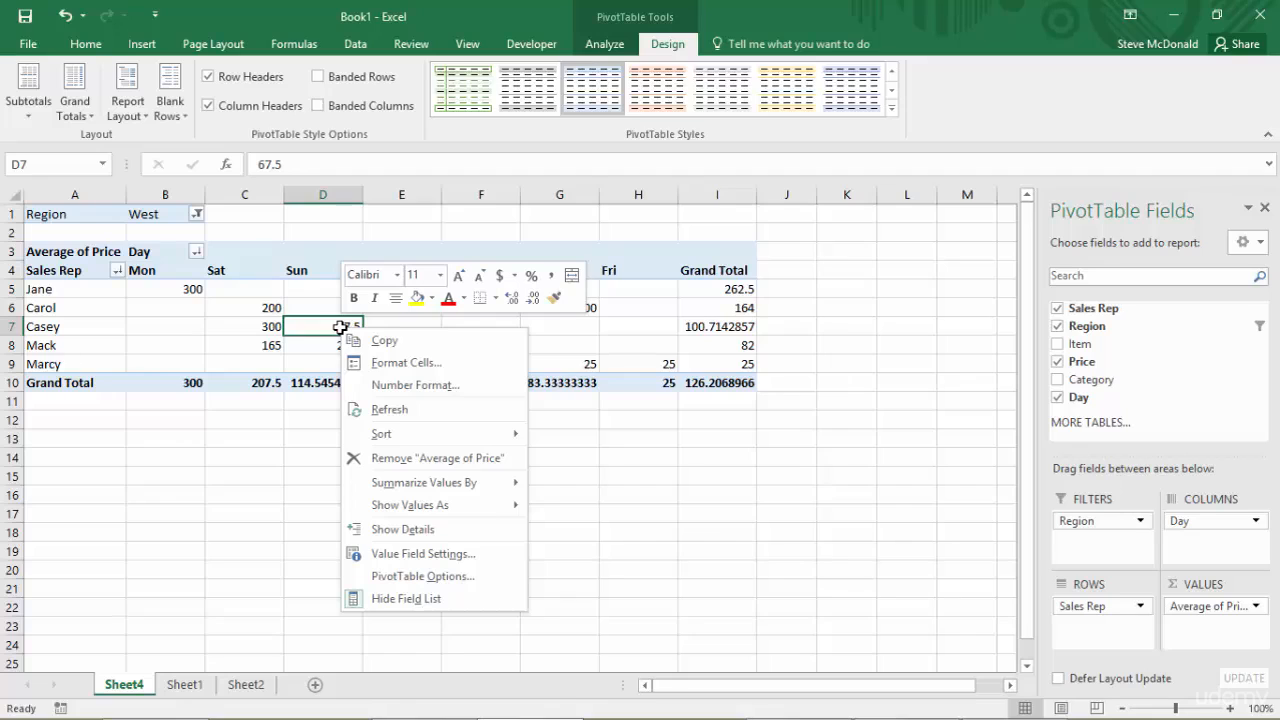
click(422, 562)
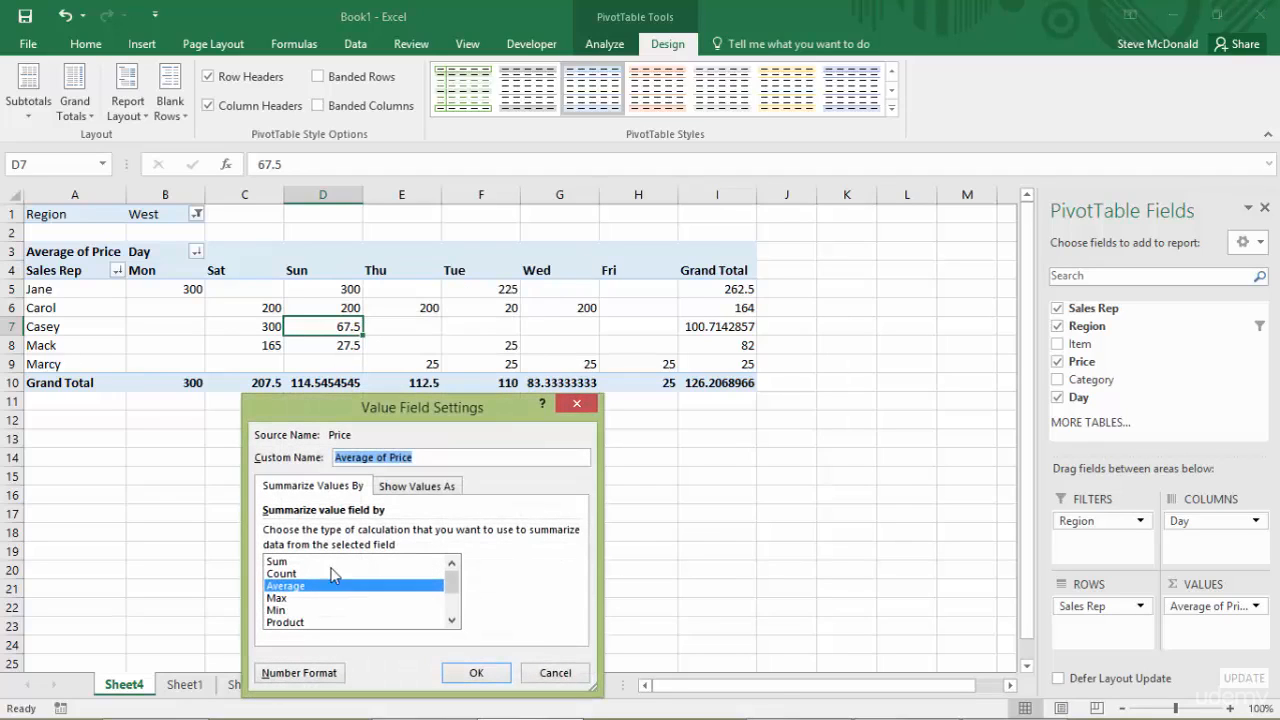
double_click(280, 564)
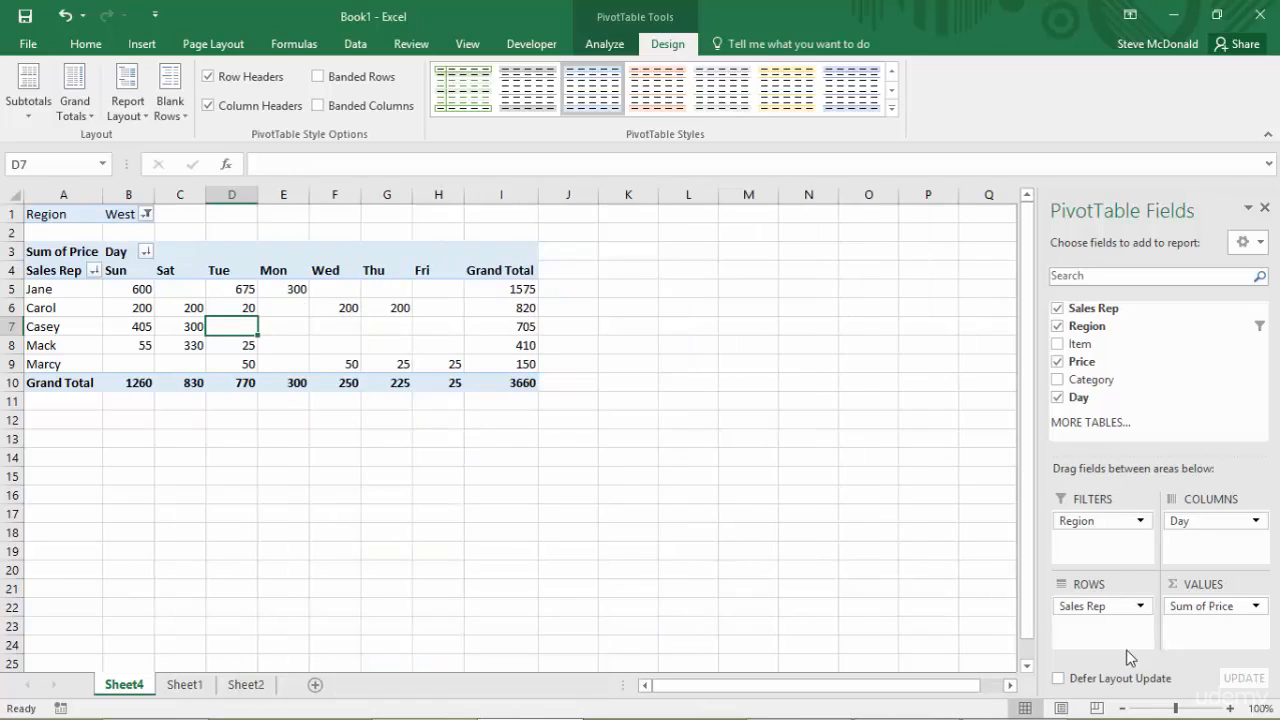